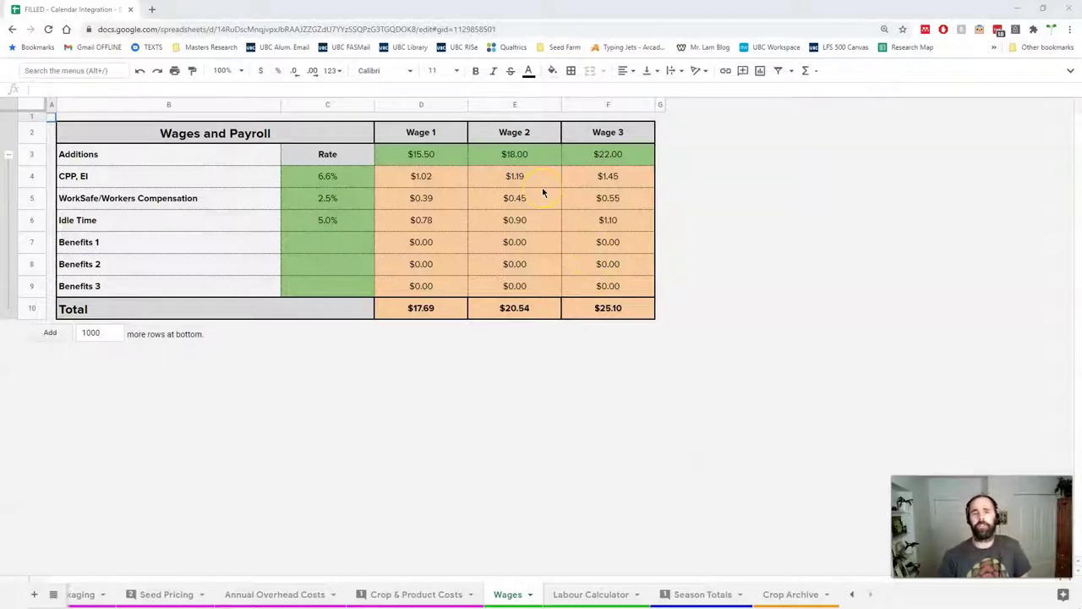
Review the hourly base wages for Wage 1, Wage 2 and Wage 3 in the Additions row of the Wages sheet
left_click(439, 153)
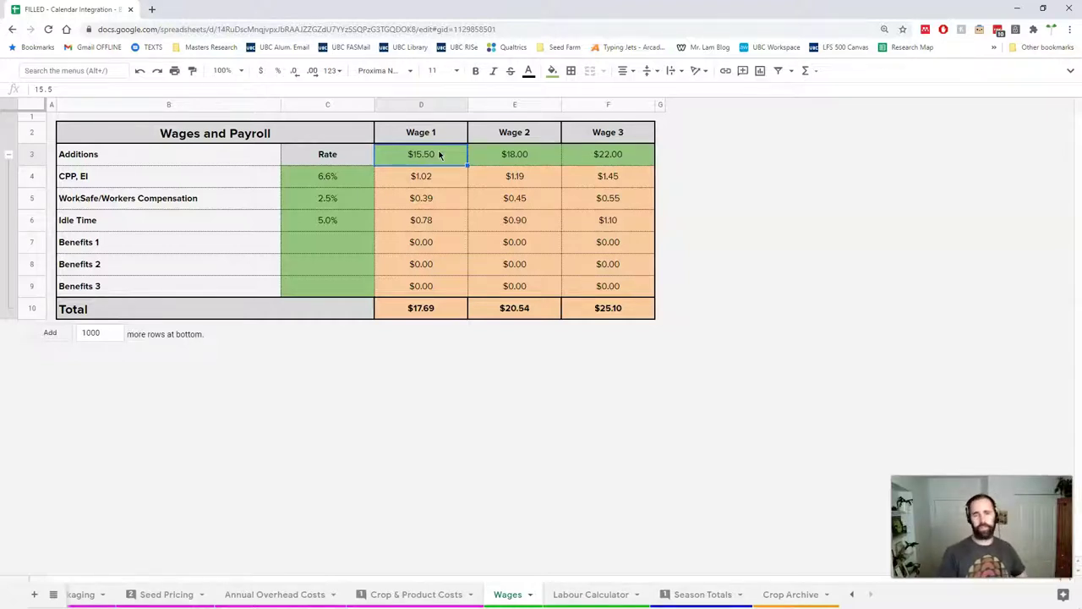
key("Right")
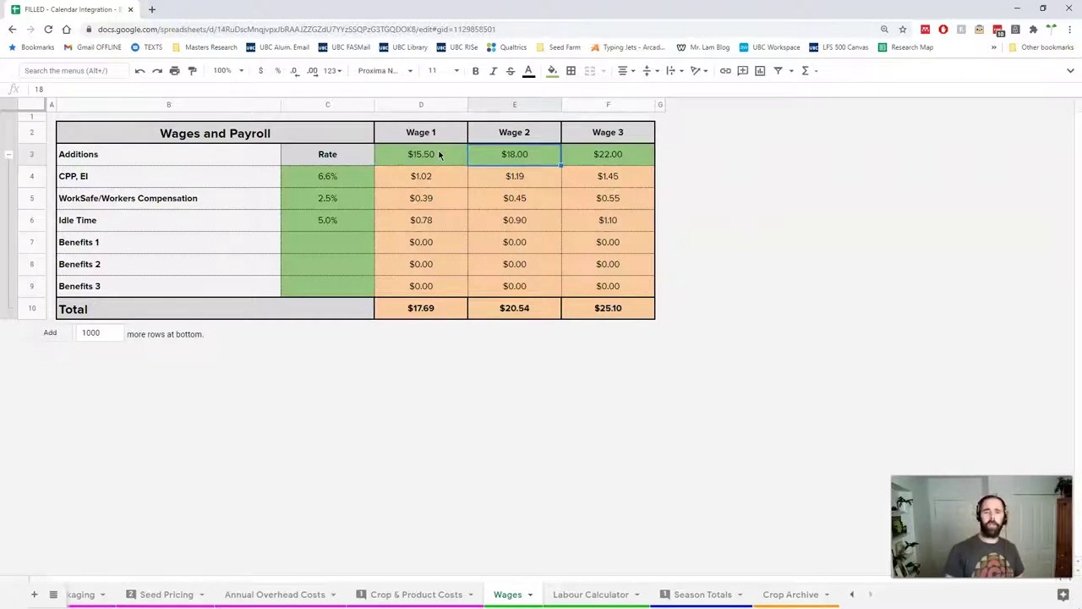
key("Right")
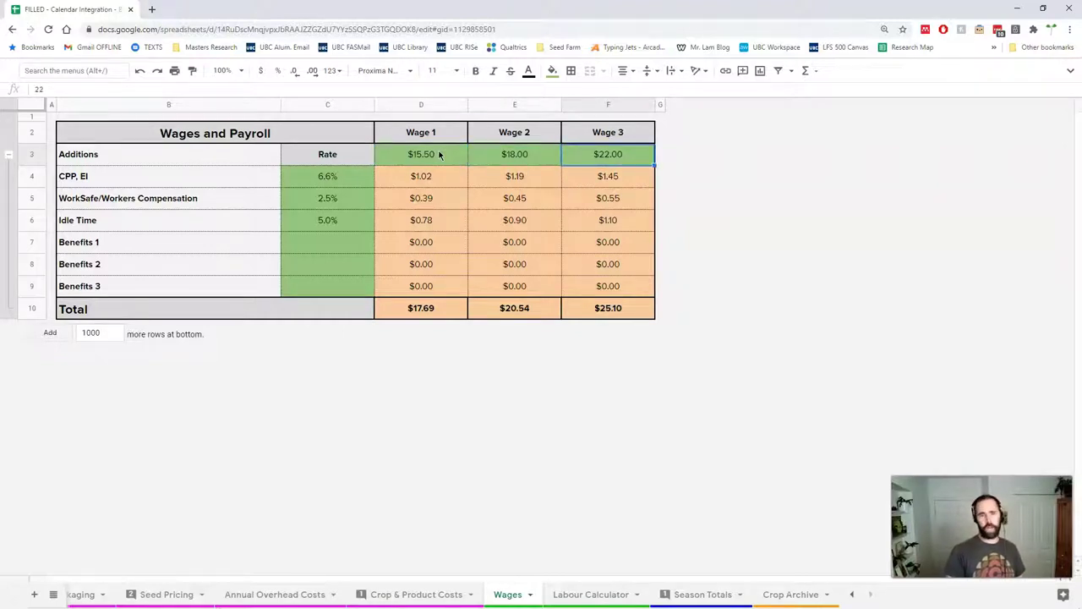
key("Left")
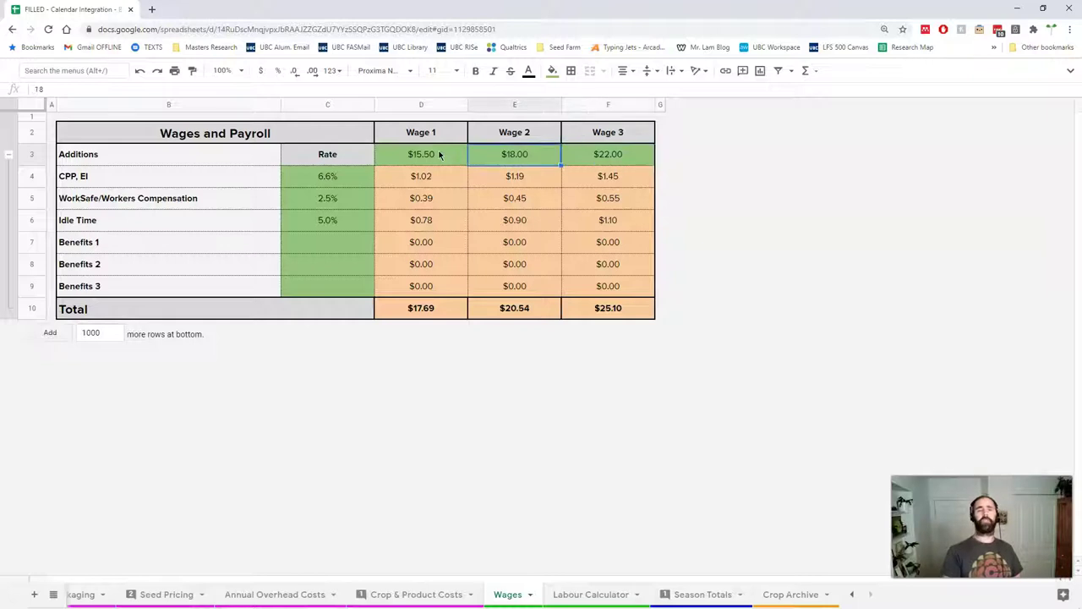
key("Left")
key("Right")
key("Right")
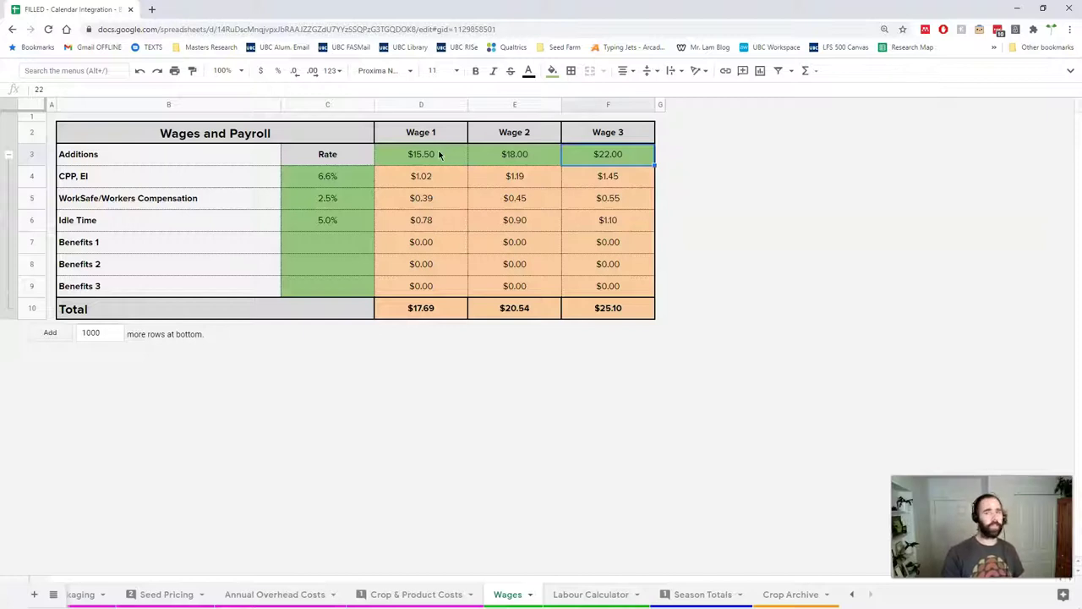
key("Left")
key("Left")
key("Right")
key("Right")
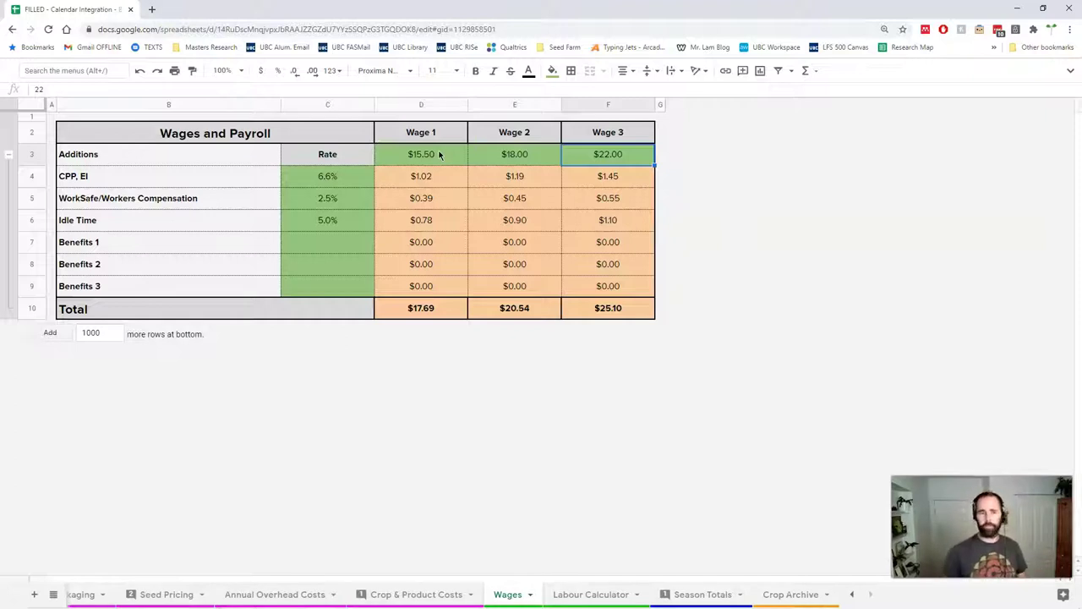
left_click(439, 155)
key("Right")
key("Right")
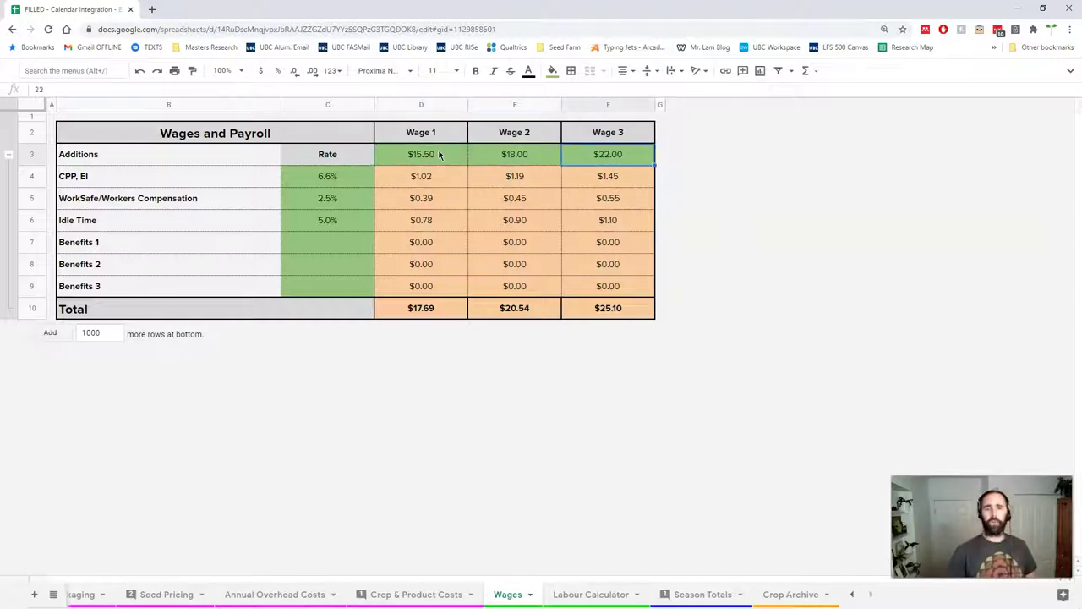
key("Left")
key("Left")
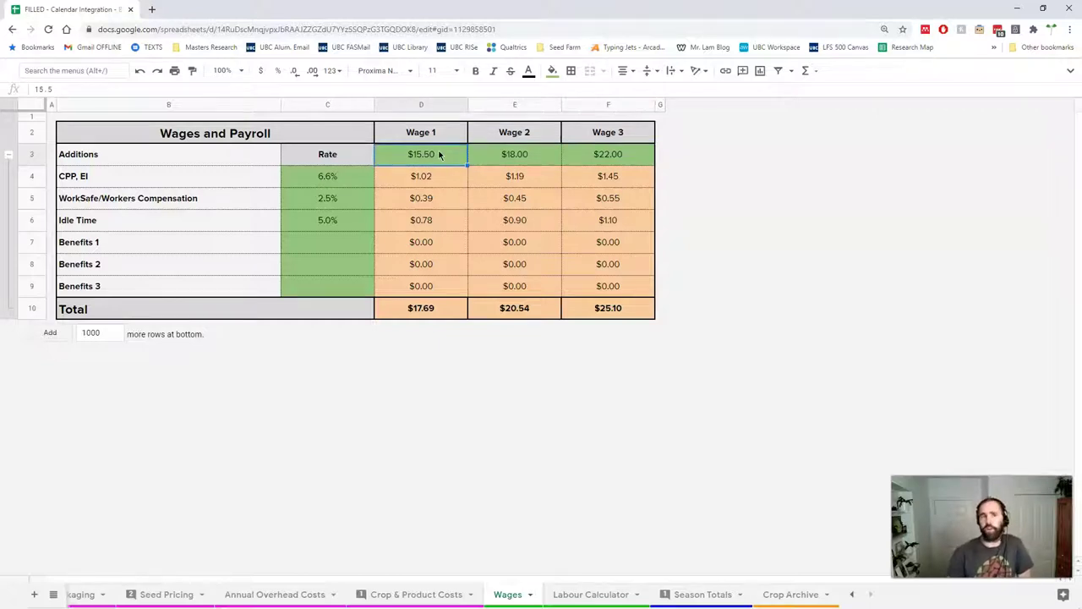
Examine the payroll rates for CPP and EI, WorkSafe/Workers Compensation and Idle Time in the Rate column
left_click(349, 176)
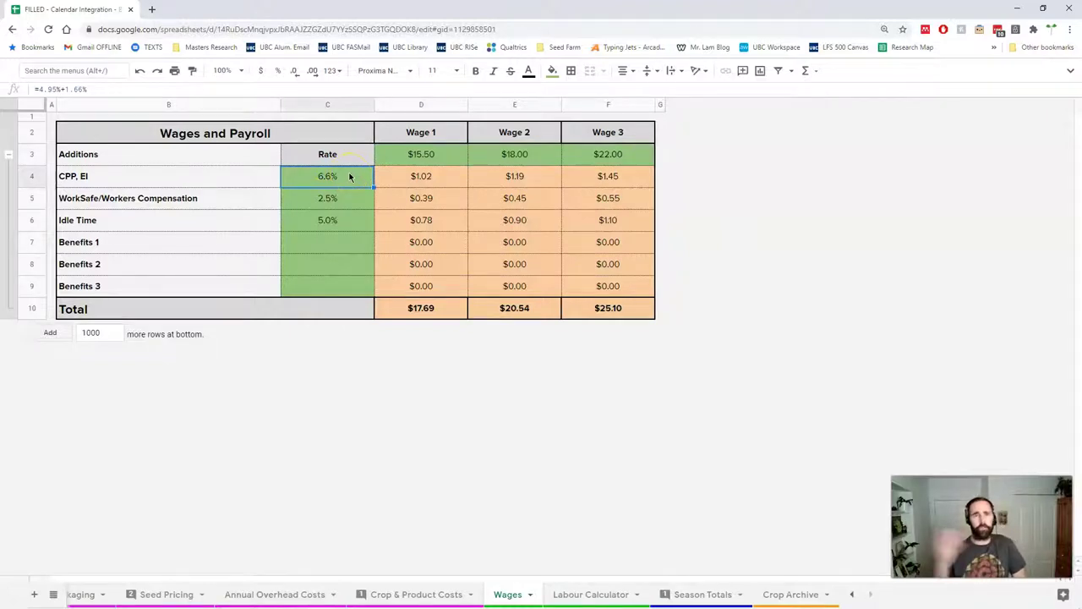
left_click(332, 217)
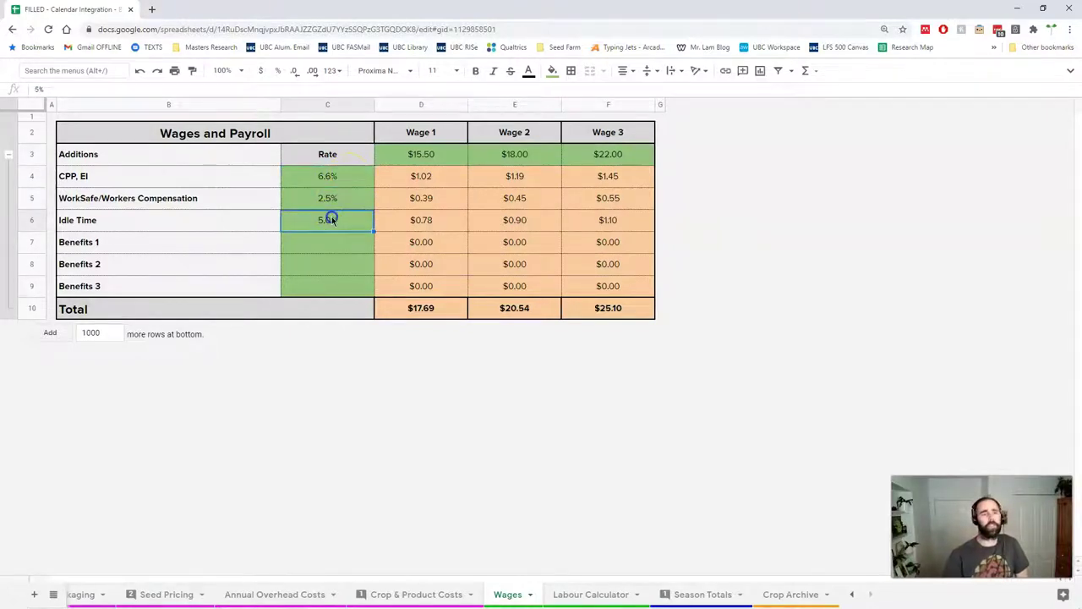
key("Right")
key("Right")
key("Up")
key("Up")
key("Left")
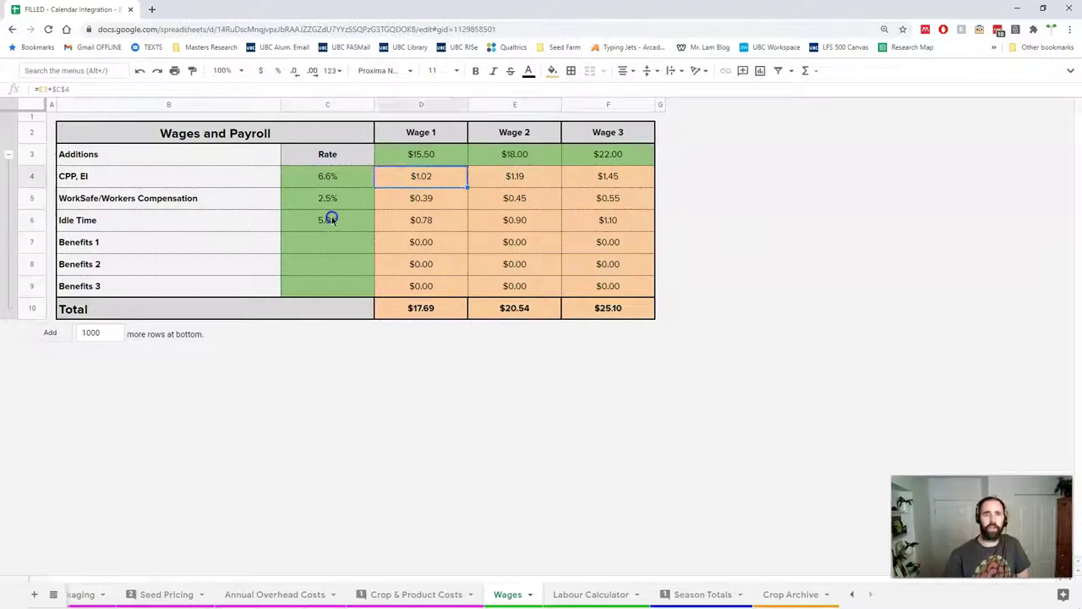
key("Left")
key("Down")
key("Down")
key("Up")
key("Up")
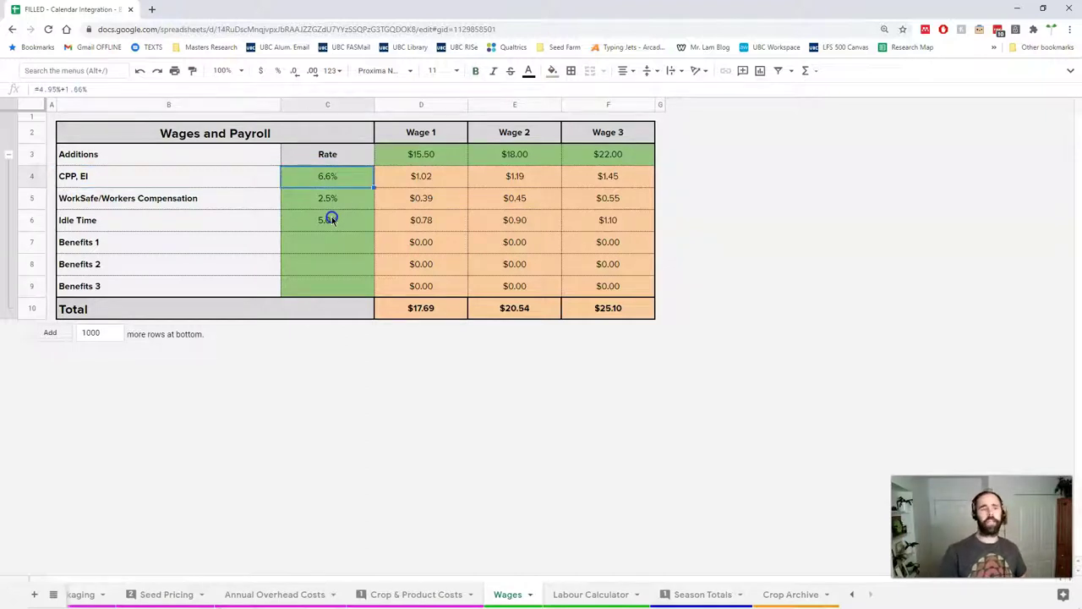
key("Down")
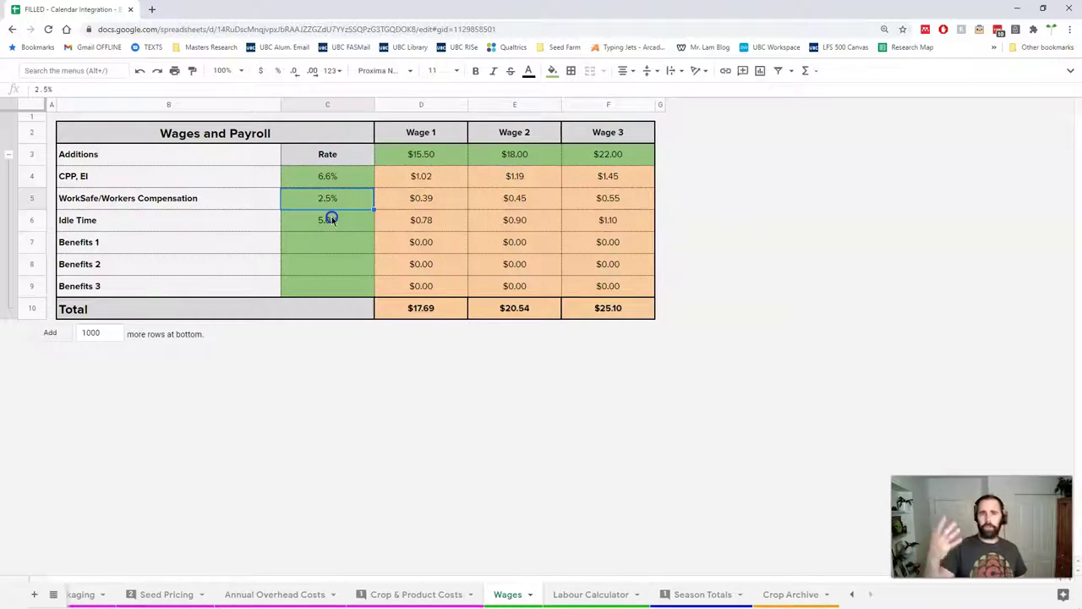
left_click(331, 219)
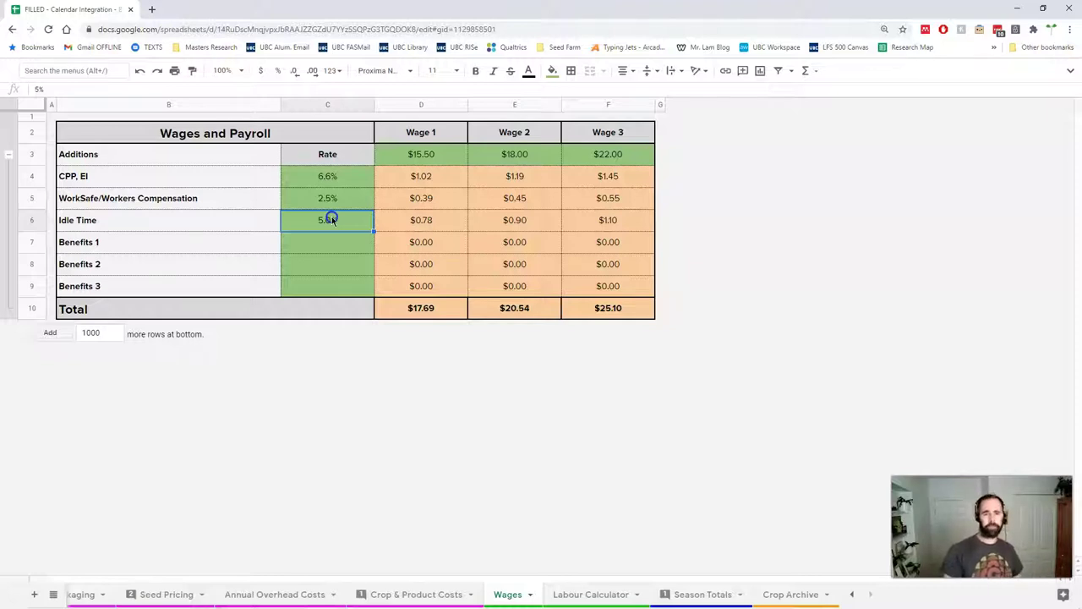
Examine the benefits rates and trace the Wage 3 column between its base wage and its total
key("Down")
key("Down")
key("Down")
key("Right")
key("Down")
key("Right")
key("Right")
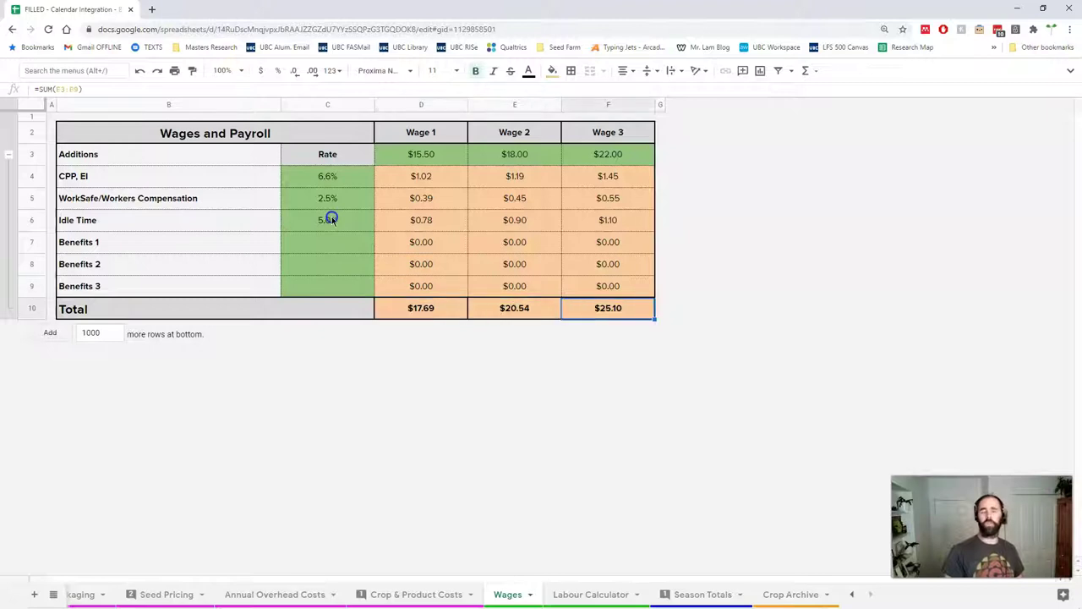
key("Up")
key("Up")
key("Up")
key("Up")
key("Up")
key("Up")
key("Up")
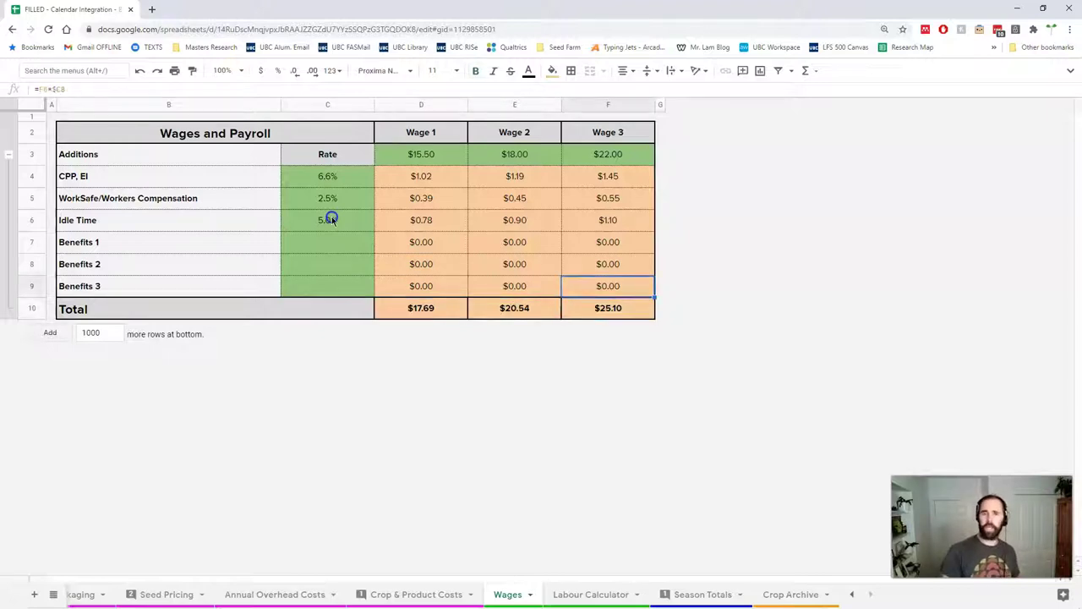
key("Down")
key("Down")
key("Down")
key("Down")
key("Down")
key("Down")
key("Down")
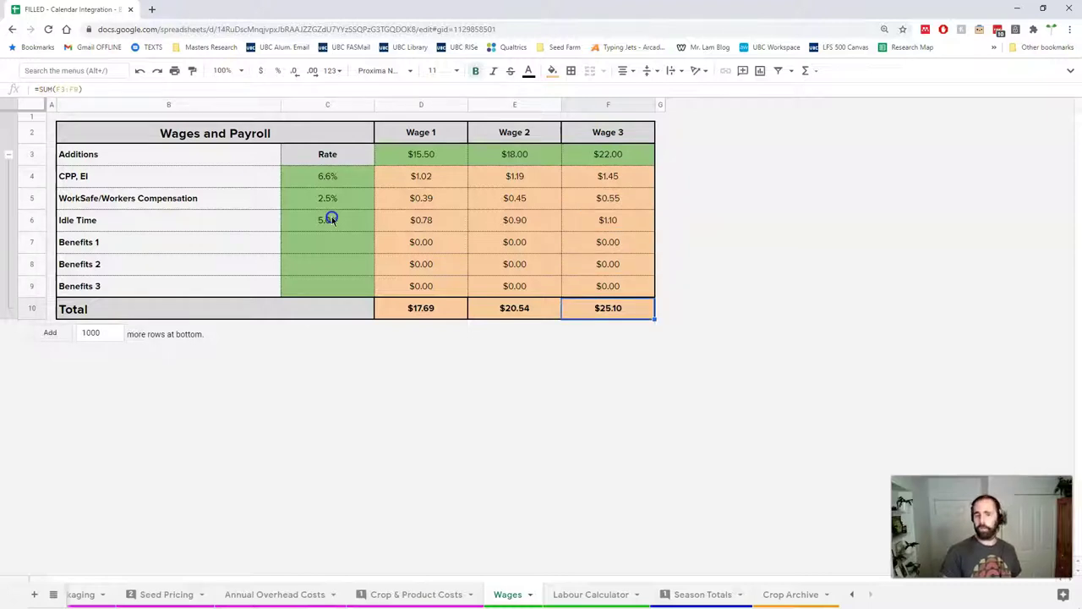
Compare the total hourly cost of Wage 1, Wage 2 and Wage 3 in the Total row
key("Left")
key("Left")
key("Right")
key("Right")
key("Left")
key("Left")
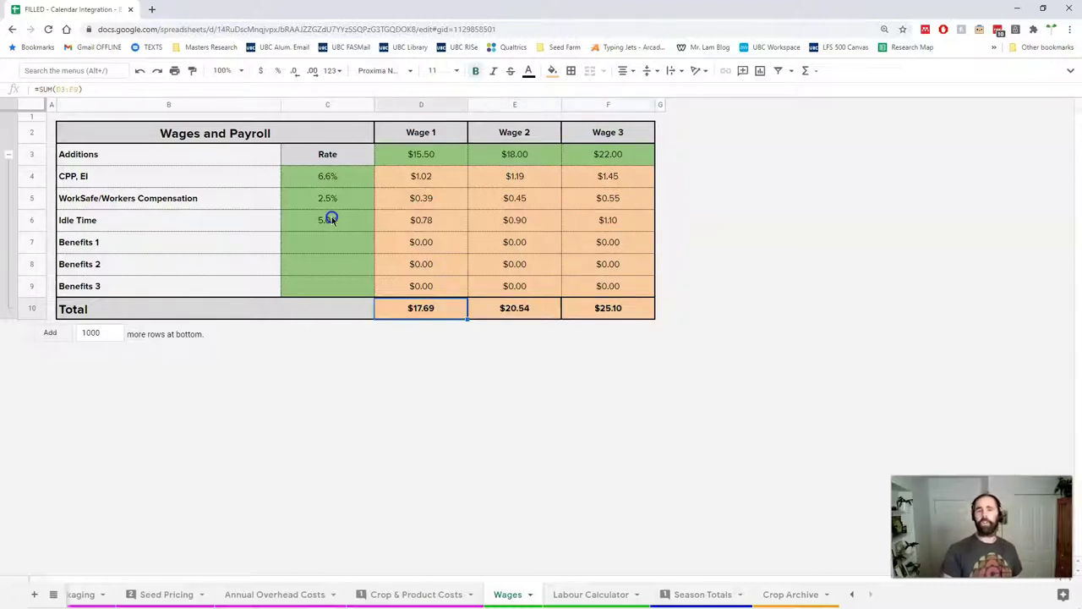
key("Right")
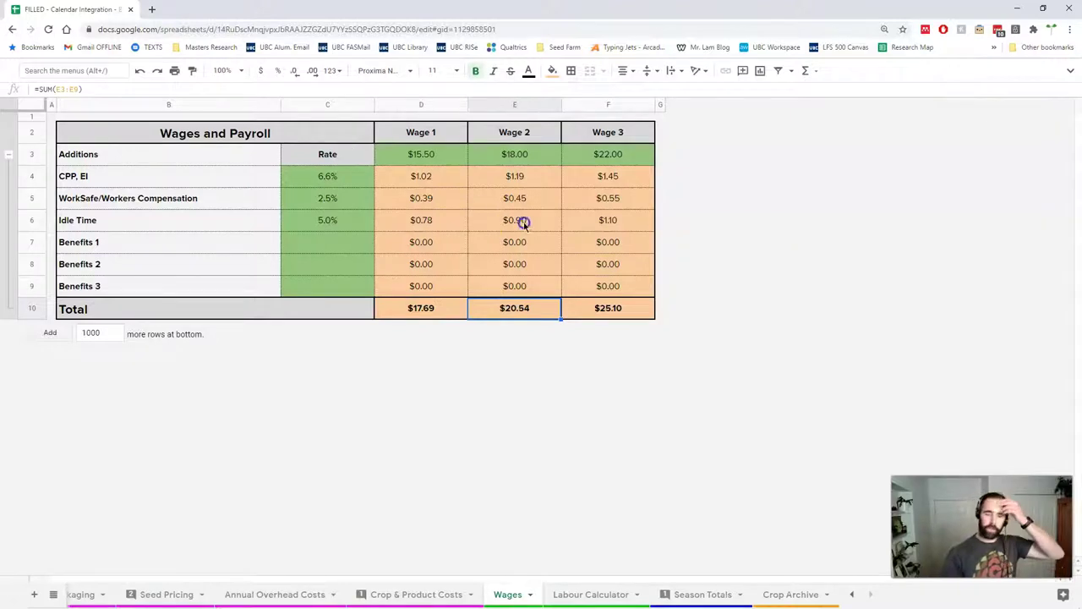
Open the Labour Calculator sheet and collapse all of its row groups to show only the monthly summaries
left_click(583, 595)
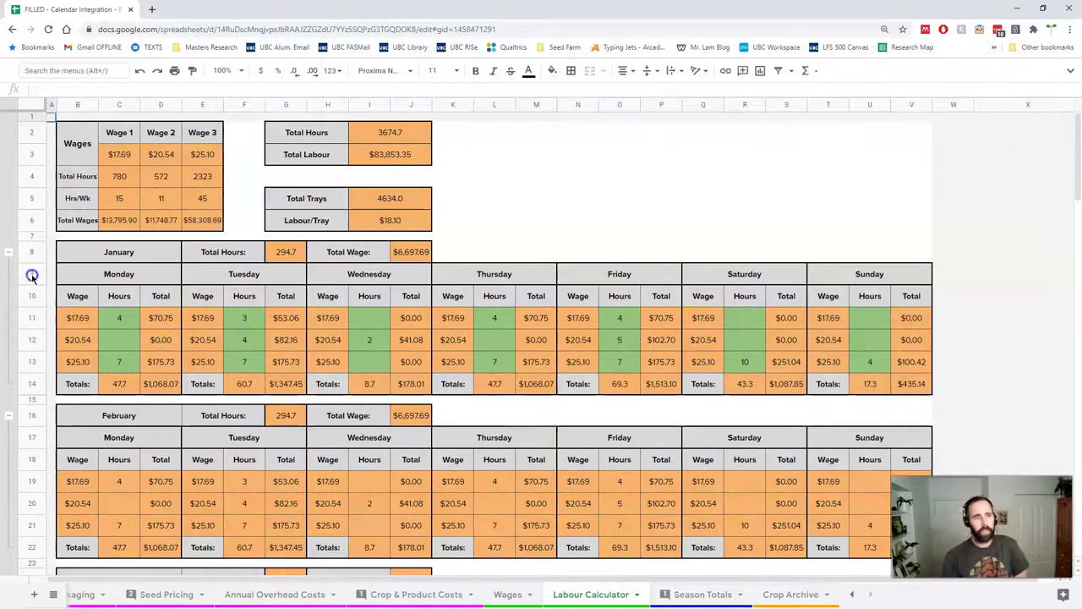
right_click(9, 301)
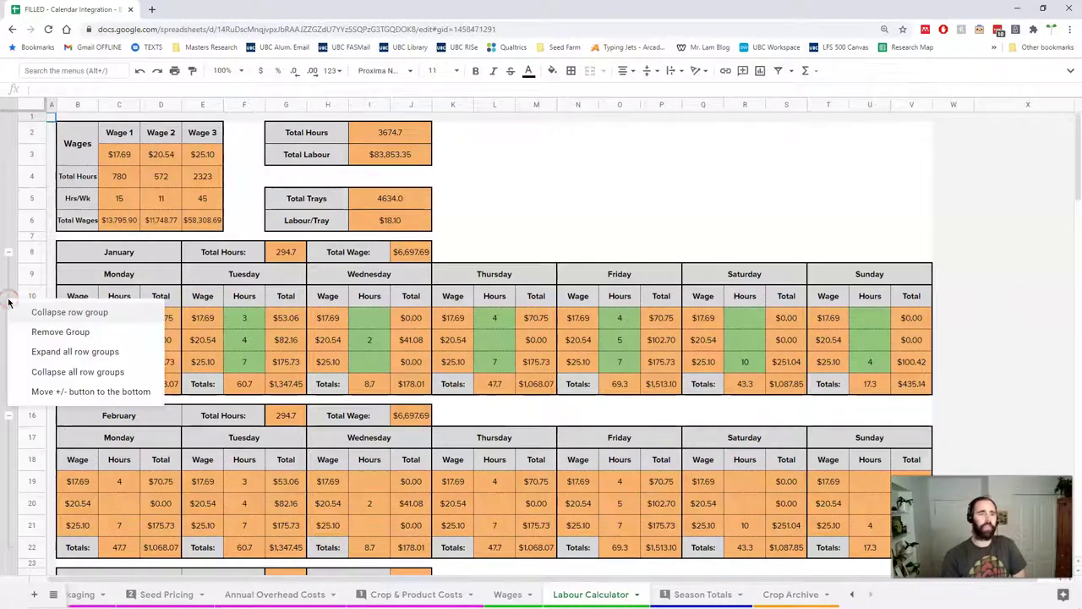
left_click(53, 369)
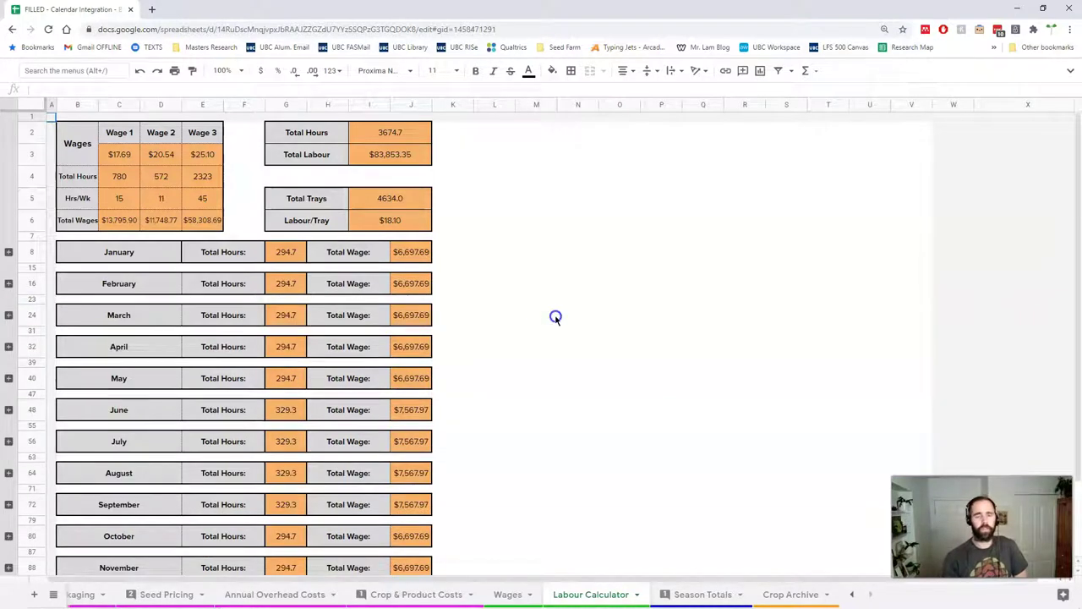
scroll(556, 317, "down", 2)
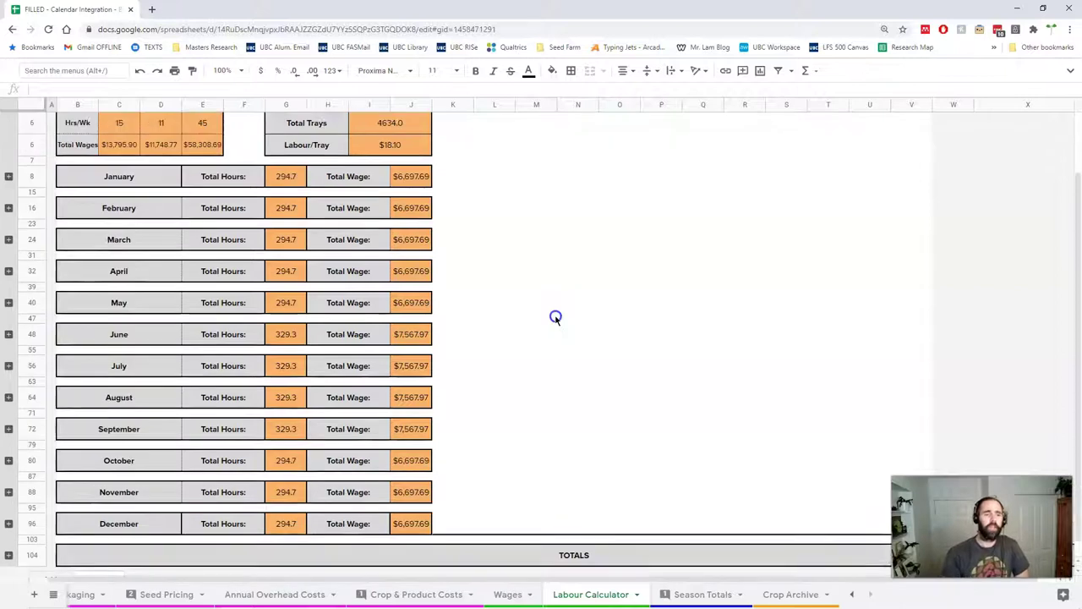
scroll(555, 317, "up", 2)
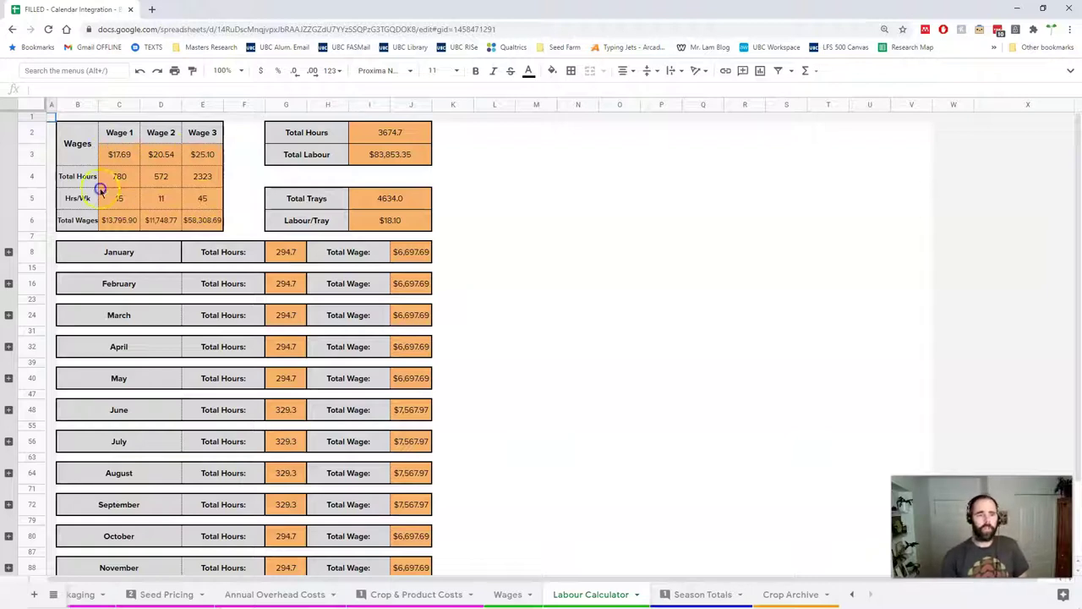
Expand the January row group and check the Wage 1 hours for Monday and Tuesday
left_click(8, 252)
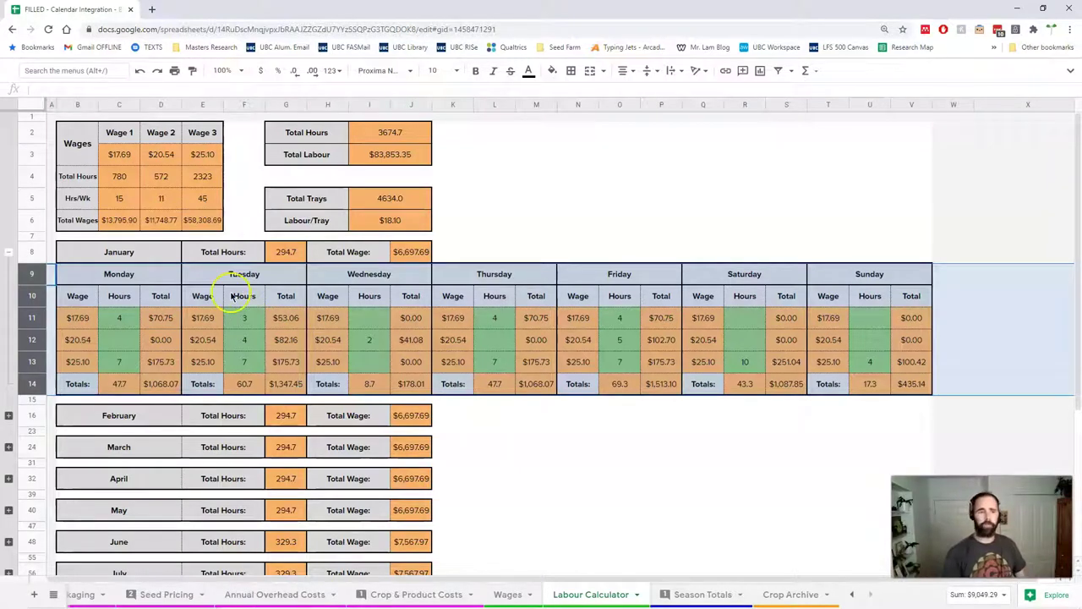
left_click(118, 319)
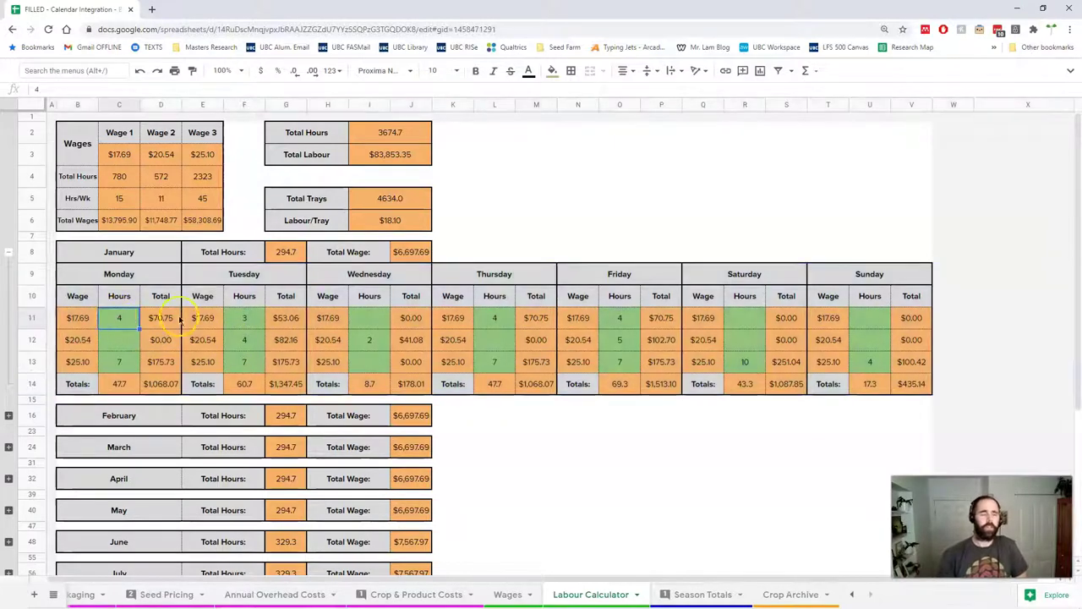
left_click(246, 318)
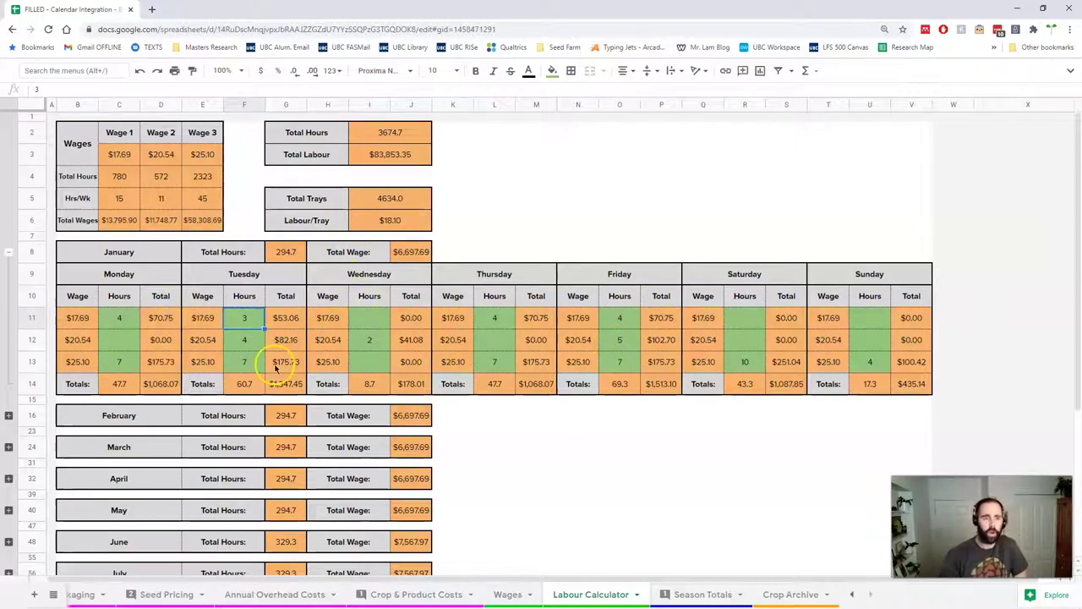
Review the hours per week for Wage 1, Wage 2 and Wage 3 in the Wages summary table
left_click(119, 199)
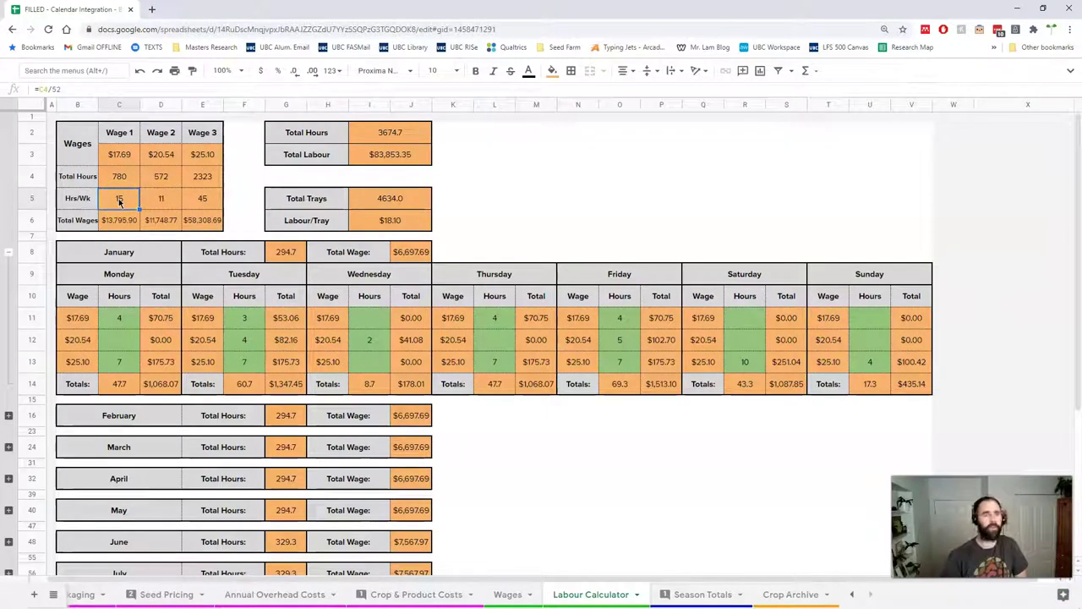
key("Right")
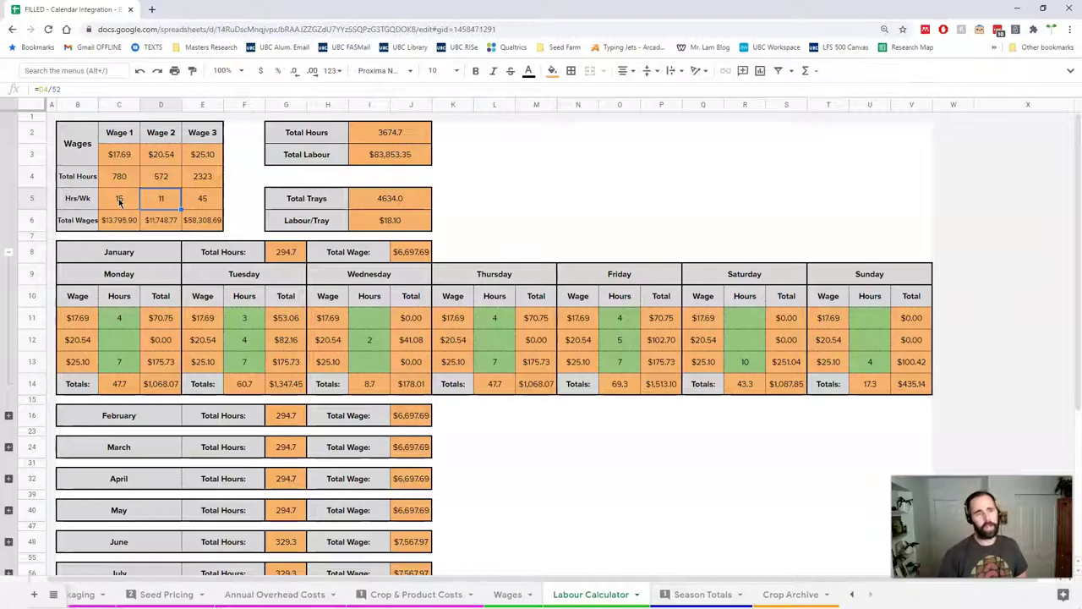
key("Right")
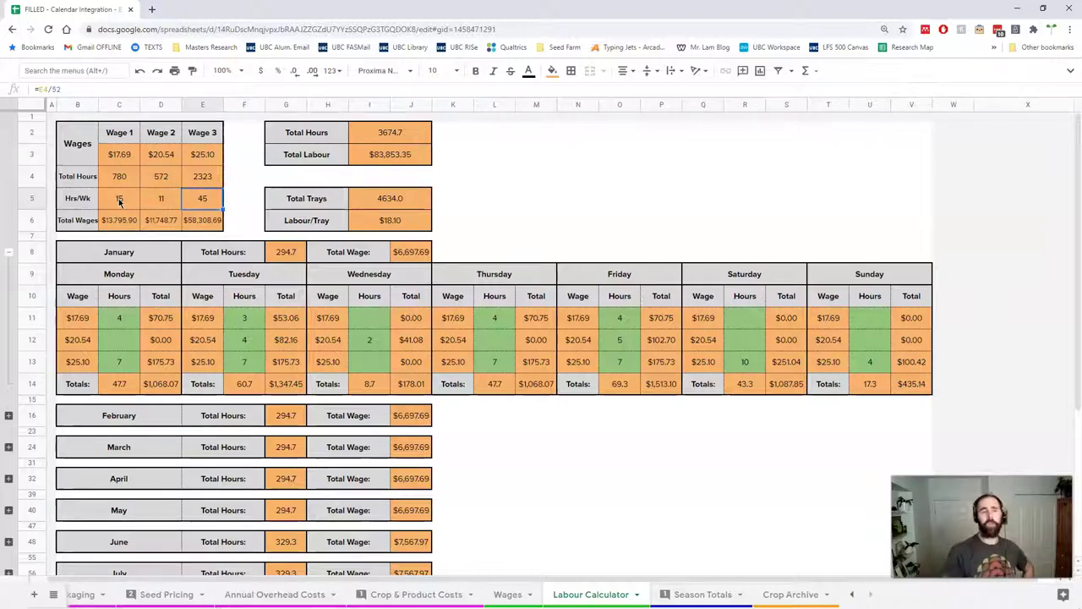
key("Left")
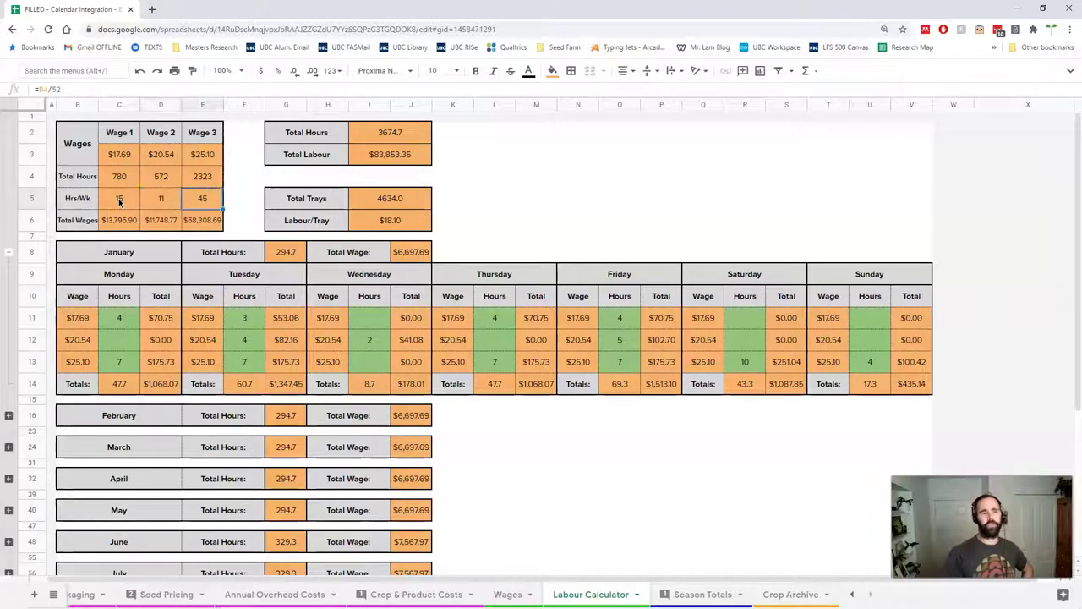
key("Left")
key("Left")
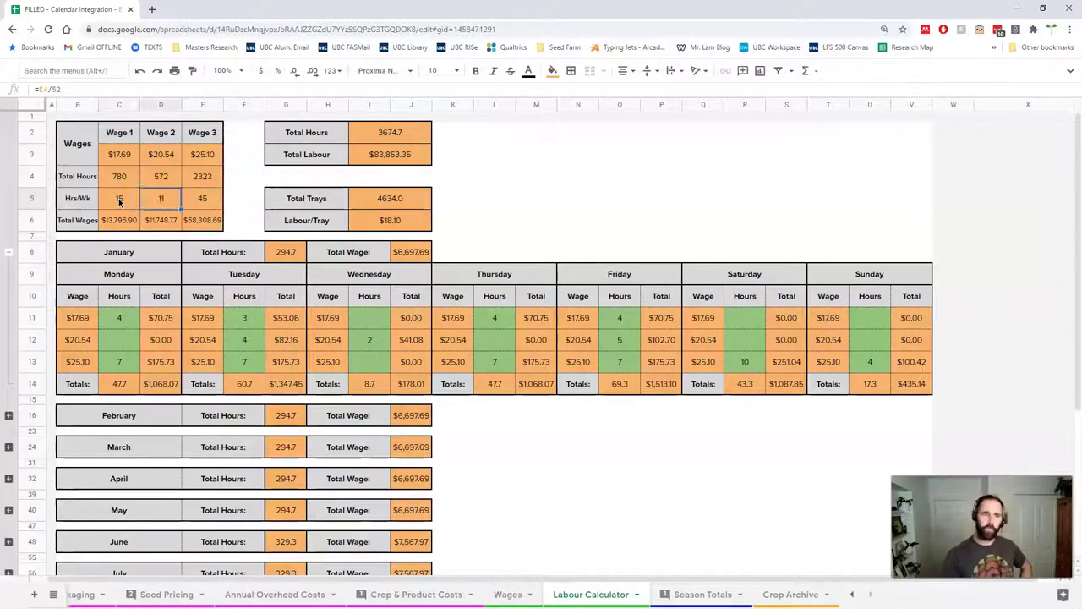
key("Right")
key("Right")
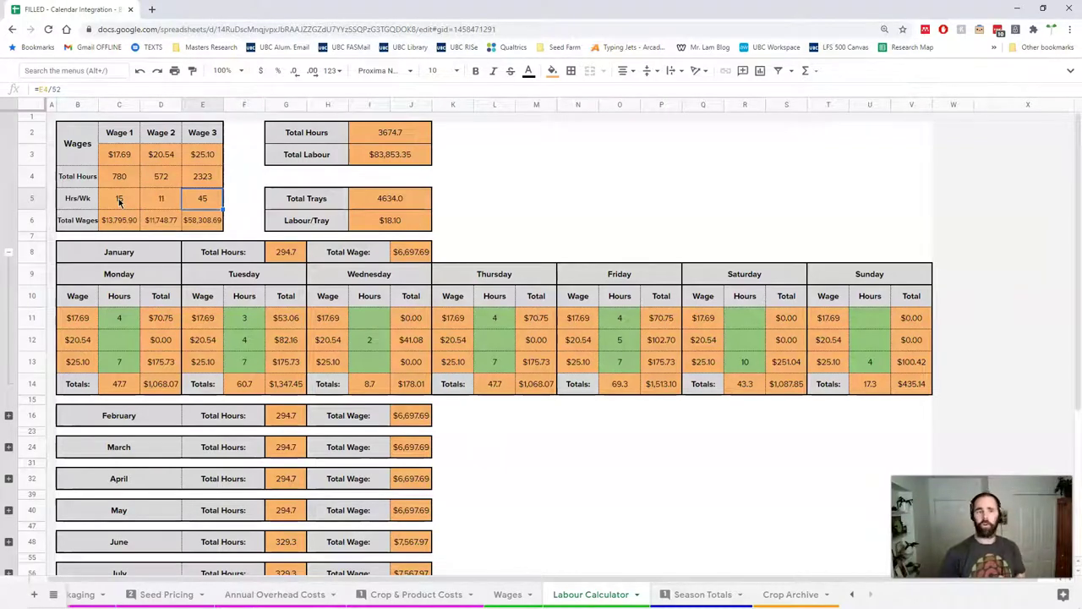
Check how January's Monday totals for Wage 1 and Wage 3 are calculated from the wage and hours
left_click(110, 326)
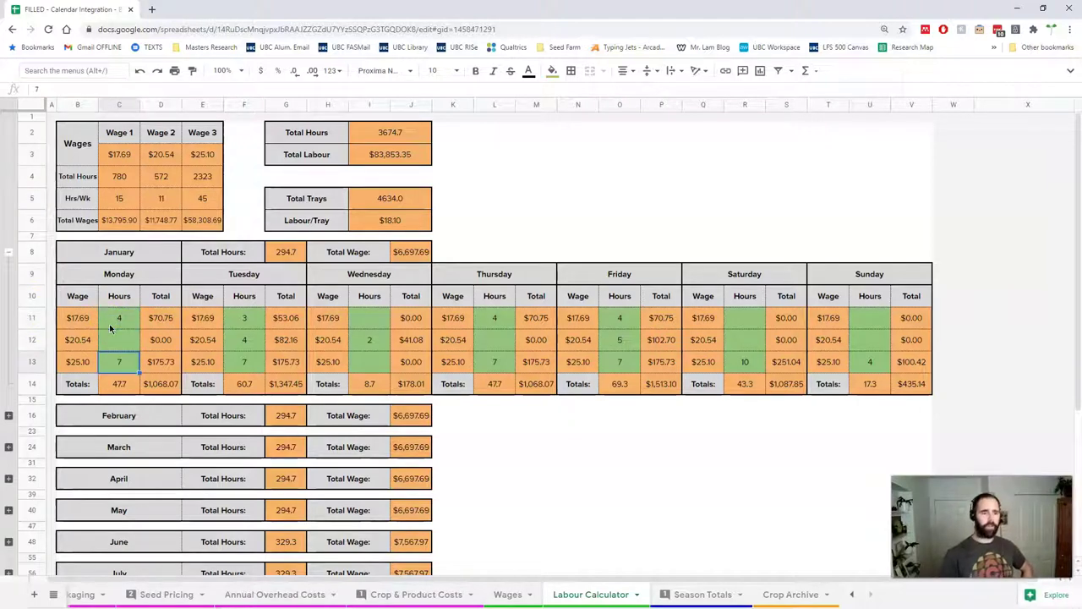
key("Down")
key("Down")
key("Right")
key("Right")
key("Right")
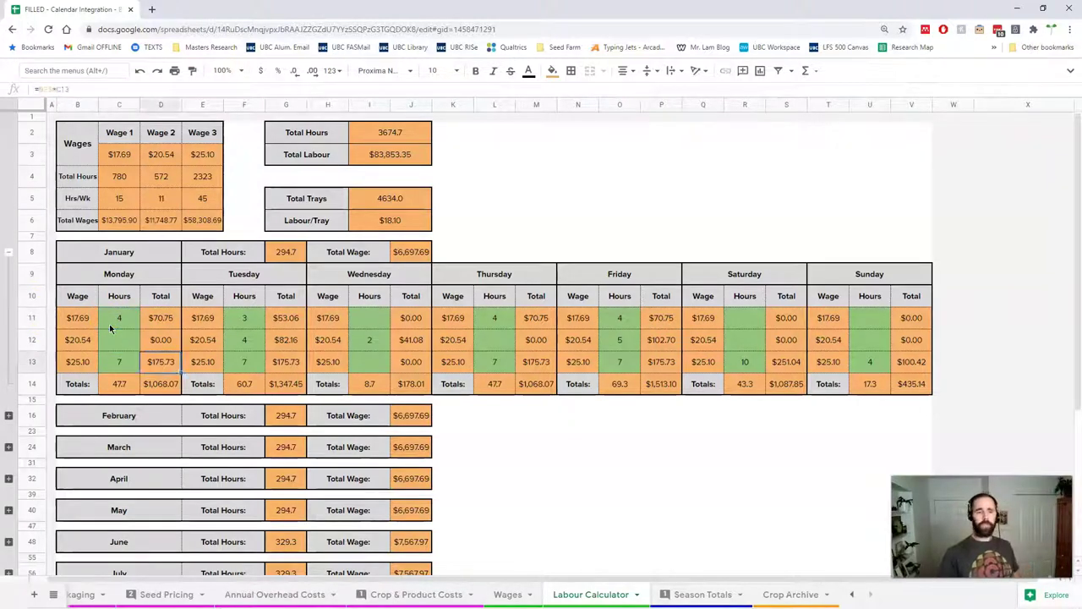
key("Up")
key("Up")
key("Left")
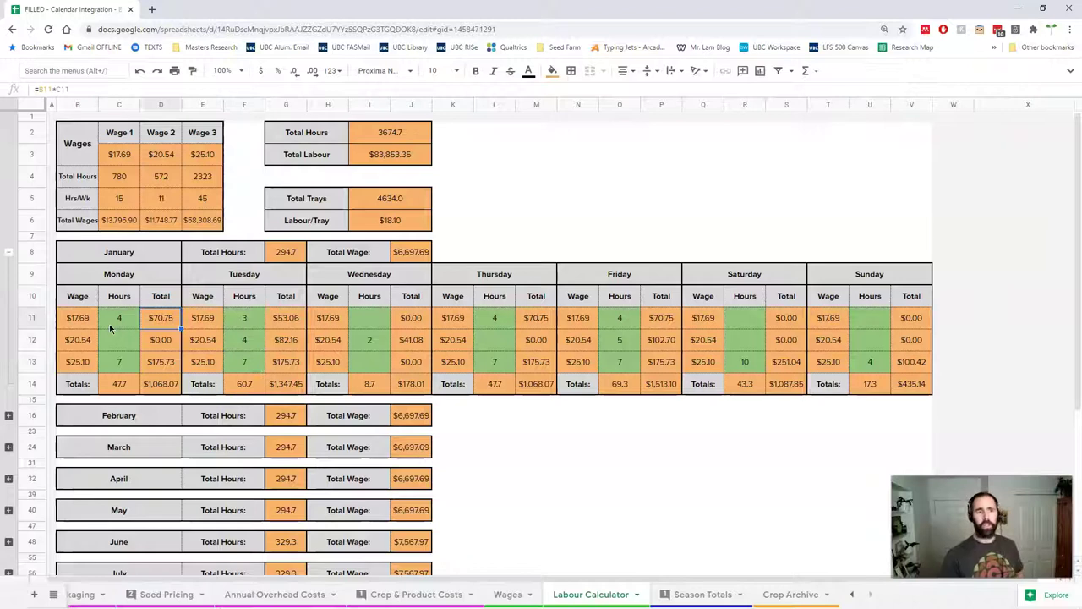
Review the January Monday hours entered for Wage 1, Wage 2 and Wage 3
left_click(110, 326)
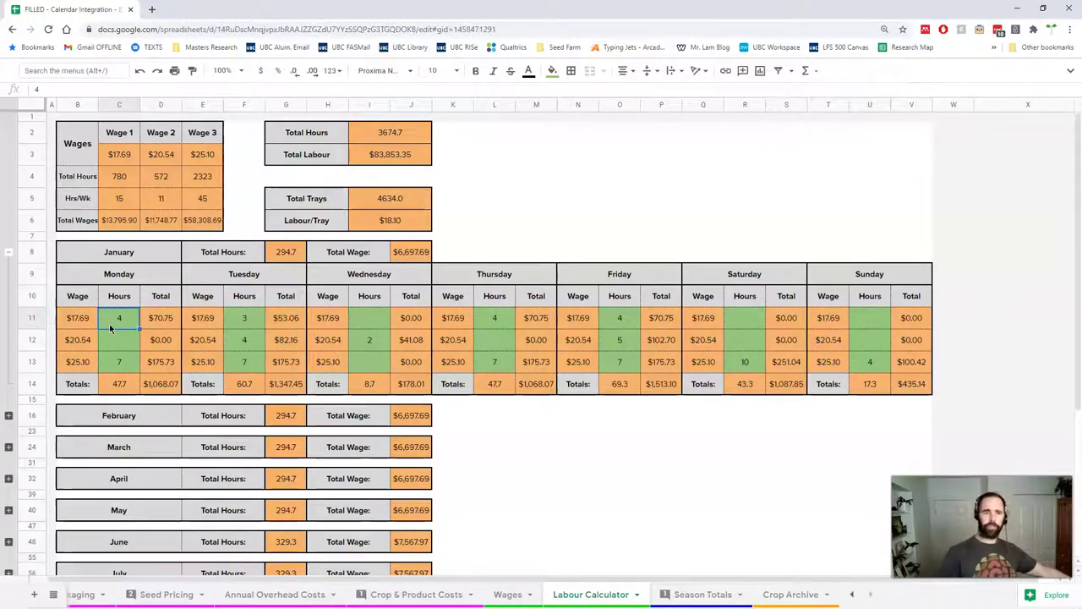
key("Down")
key("Down")
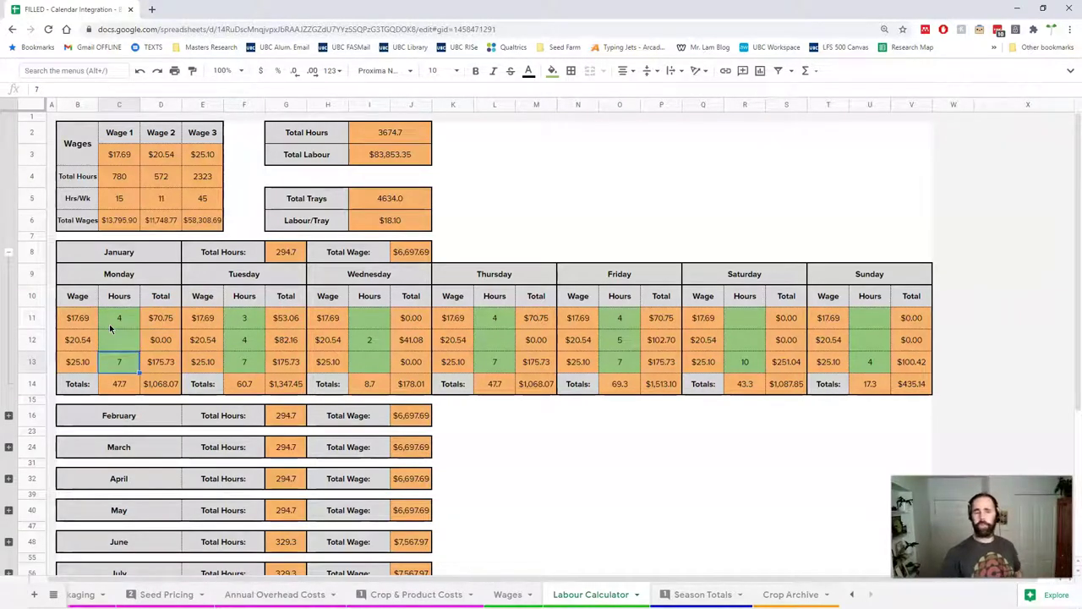
key("Up")
key("Up")
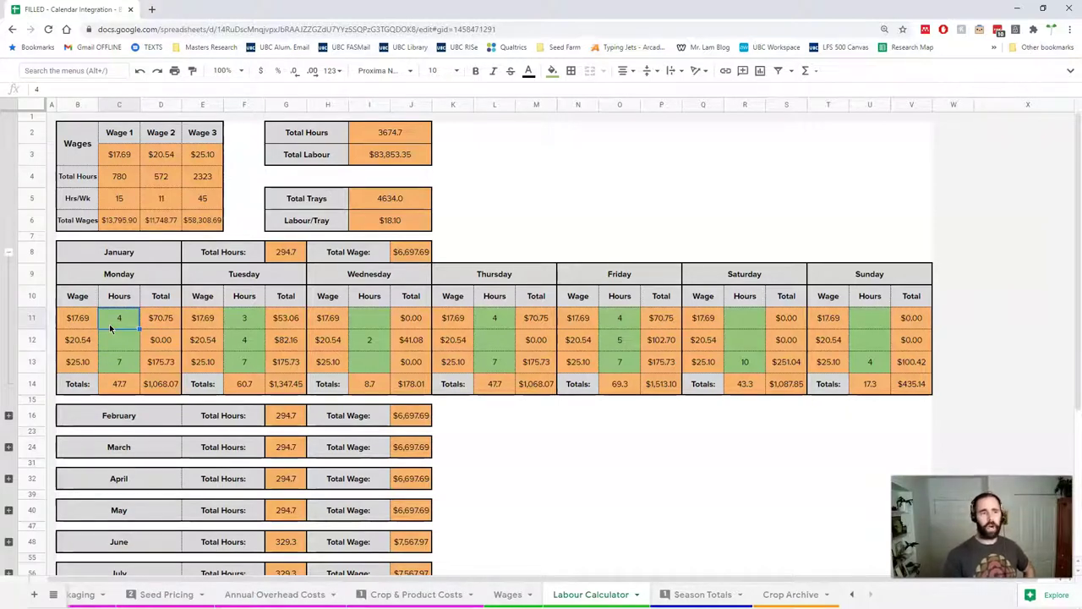
key("Down")
key("Down")
key("Up")
key("Up")
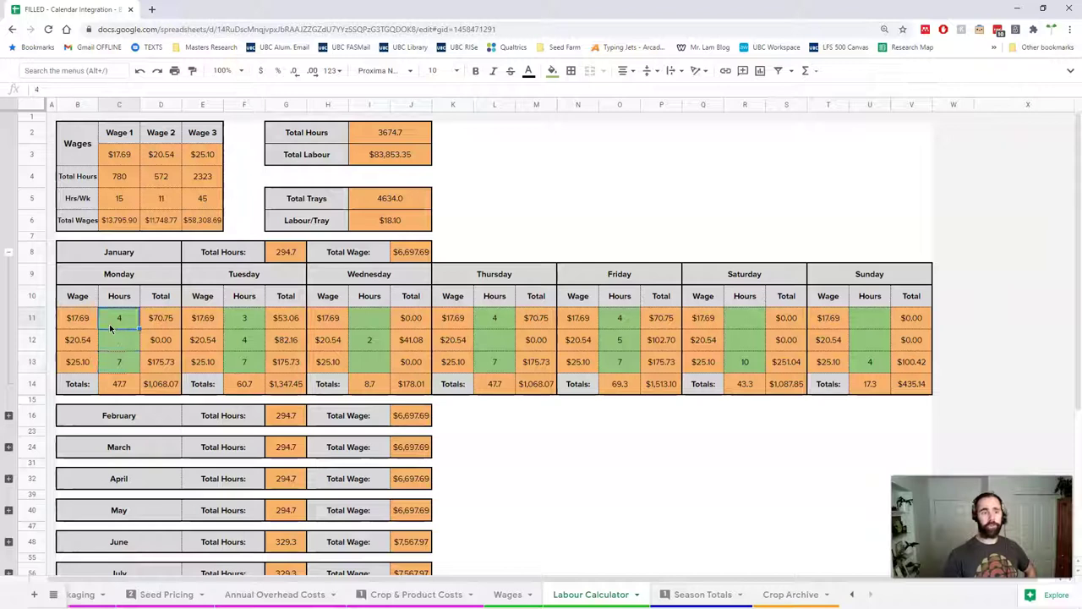
Review the January Tuesday hours entered for each of the three wages
key("Right")
key("Right")
key("Right")
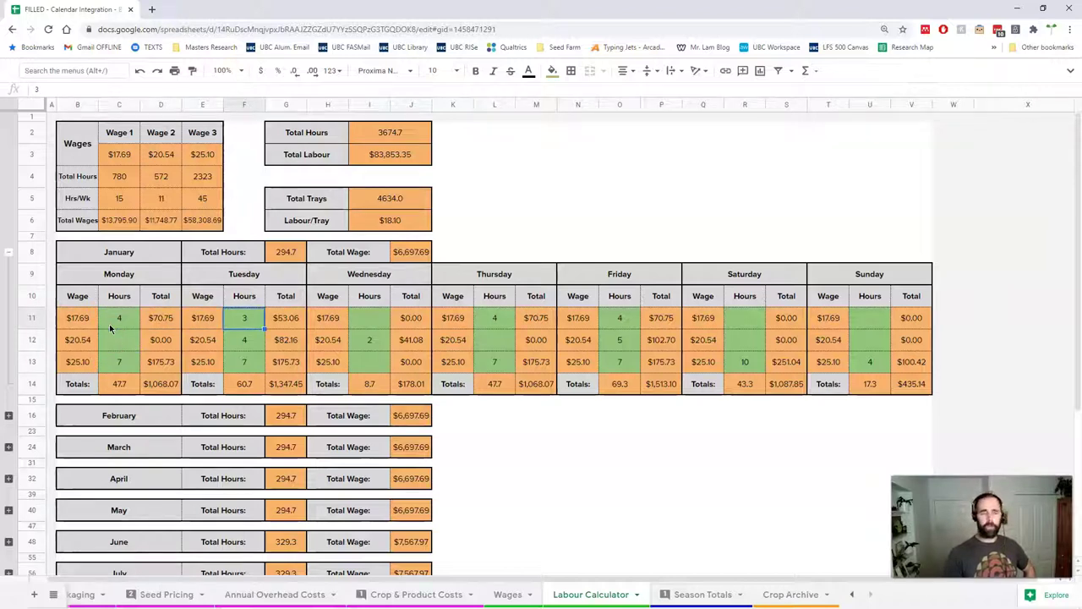
key("Down")
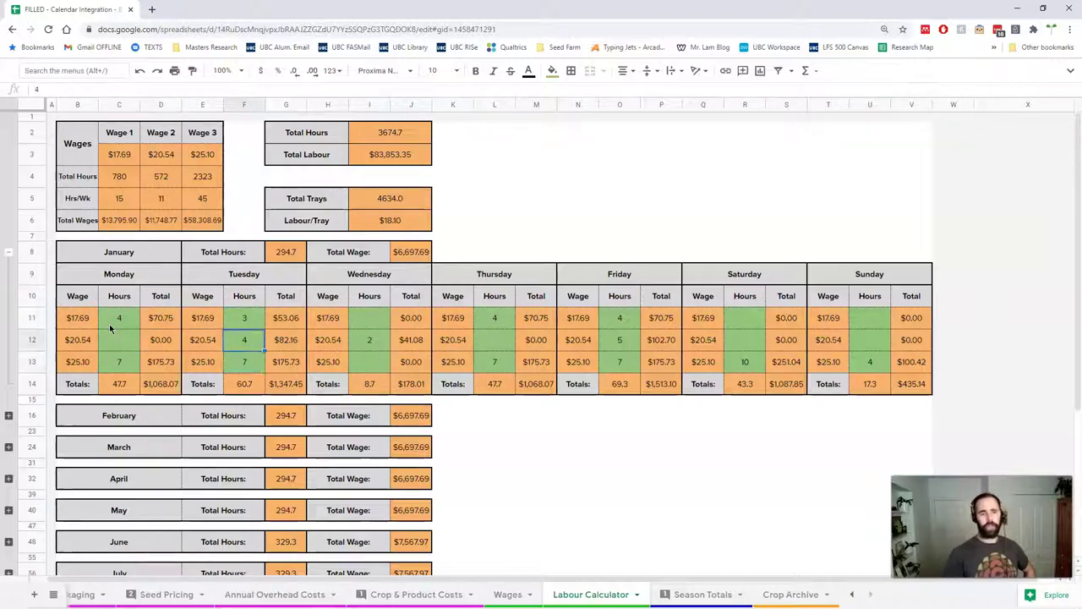
key("Down")
key("Up")
key("Up")
key("Down")
key("Down")
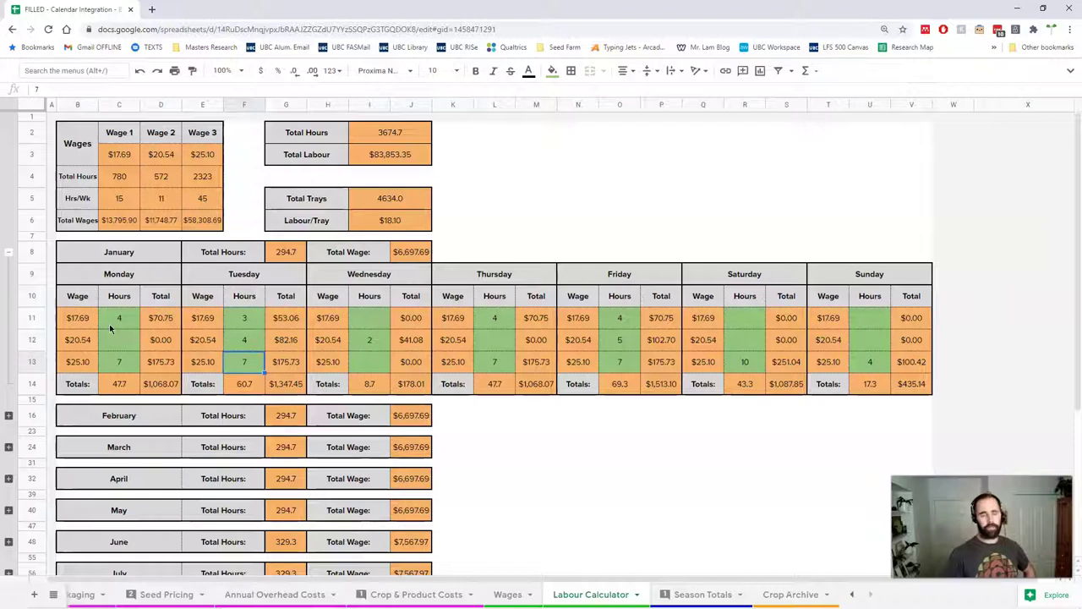
Go through the January hours entered for Wednesday, Thursday, Friday and Sunday
key("Right")
key("Right")
key("Right")
key("Up")
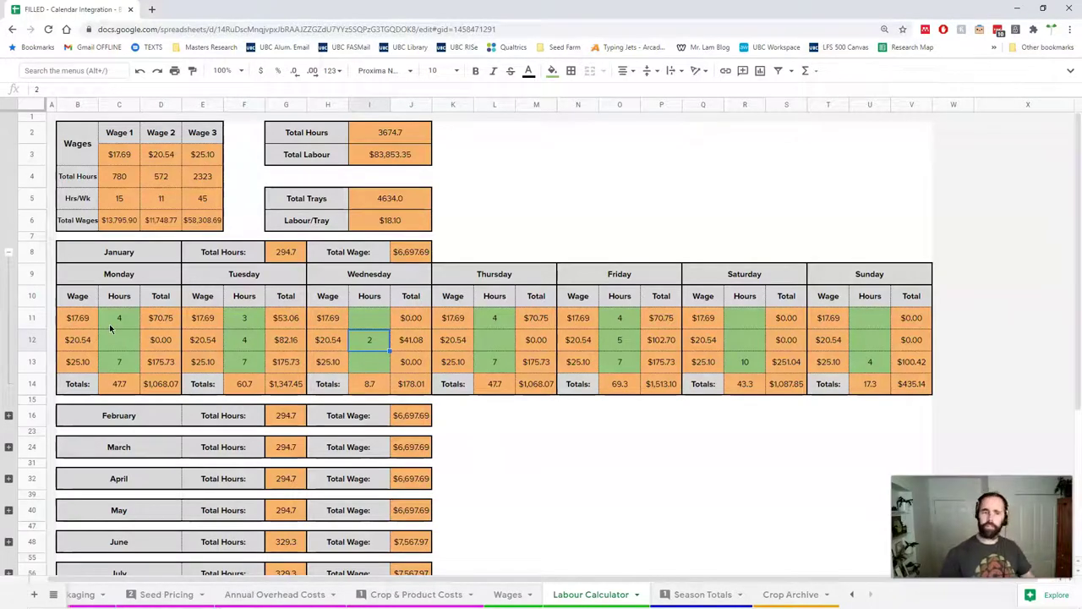
key("Right")
key("Right")
key("Right")
key("Up")
key("Right")
key("Right")
key("Right")
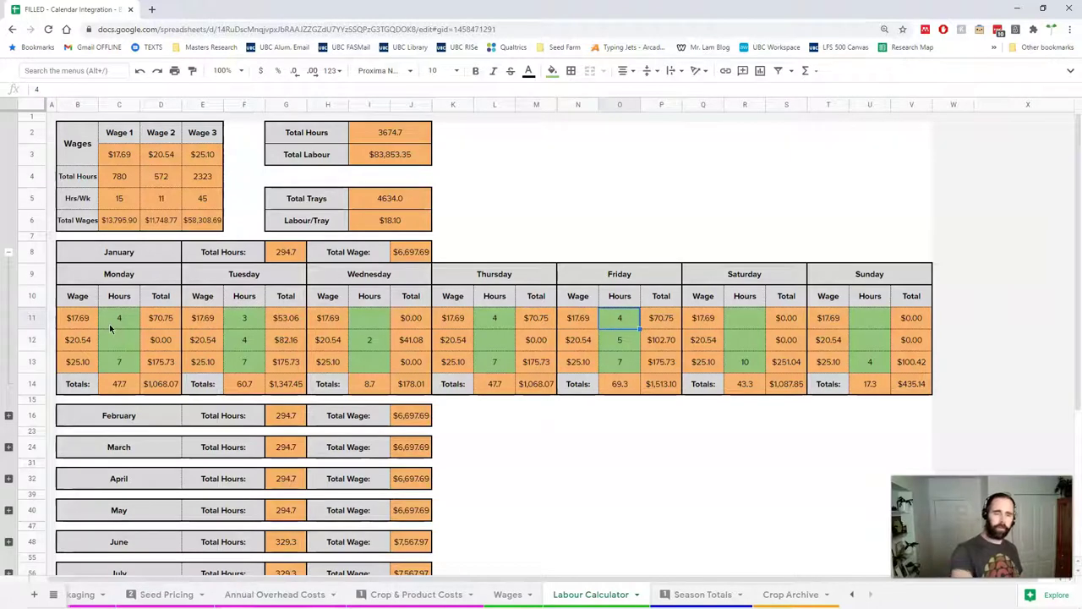
key("Right")
key("Right")
key("Right")
key("Down")
key("Down")
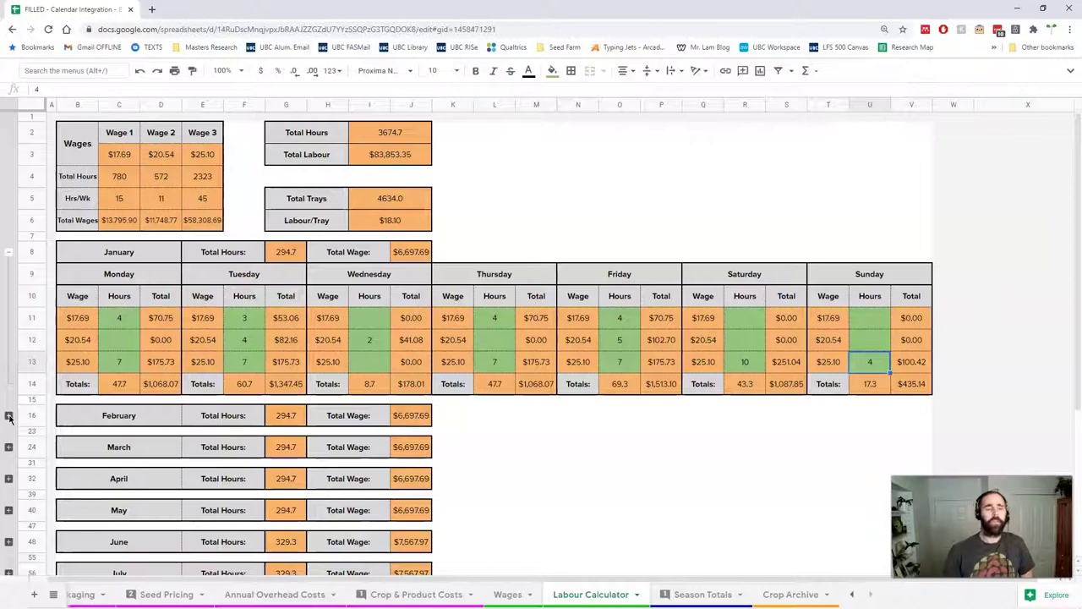
Expand the February row group and look over the total hours and wages of the following months
left_click(8, 416)
scroll(186, 401, "down", 3)
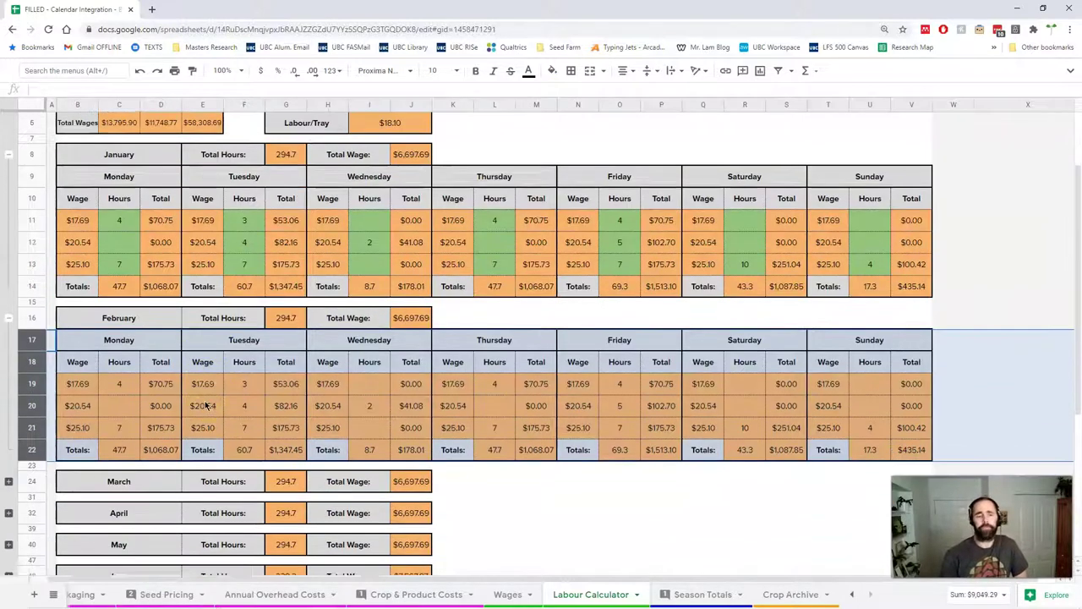
scroll(411, 338, "down", 4)
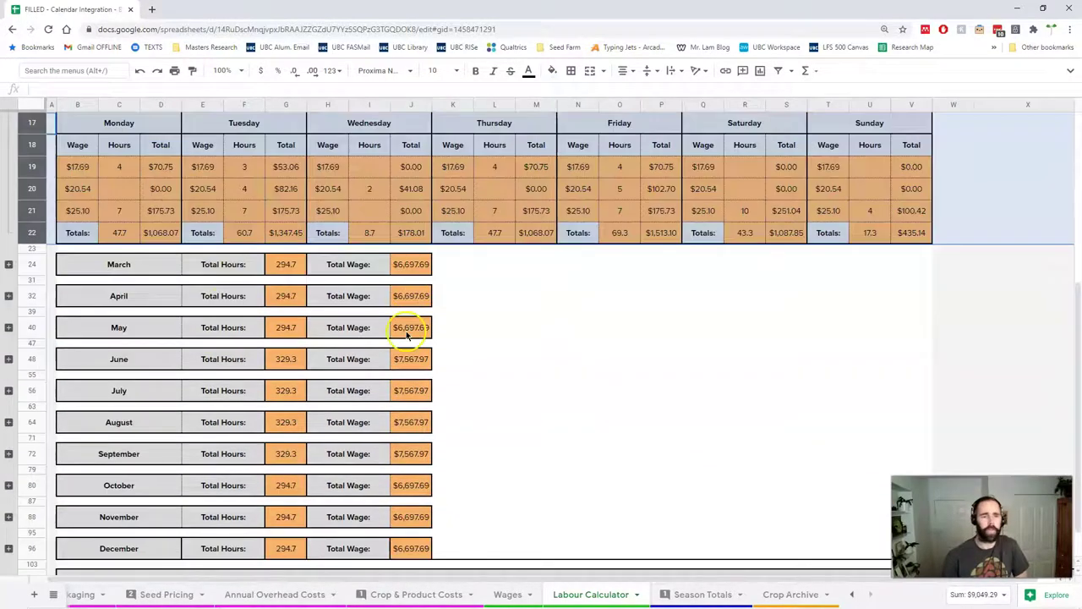
scroll(394, 273, "down", 1)
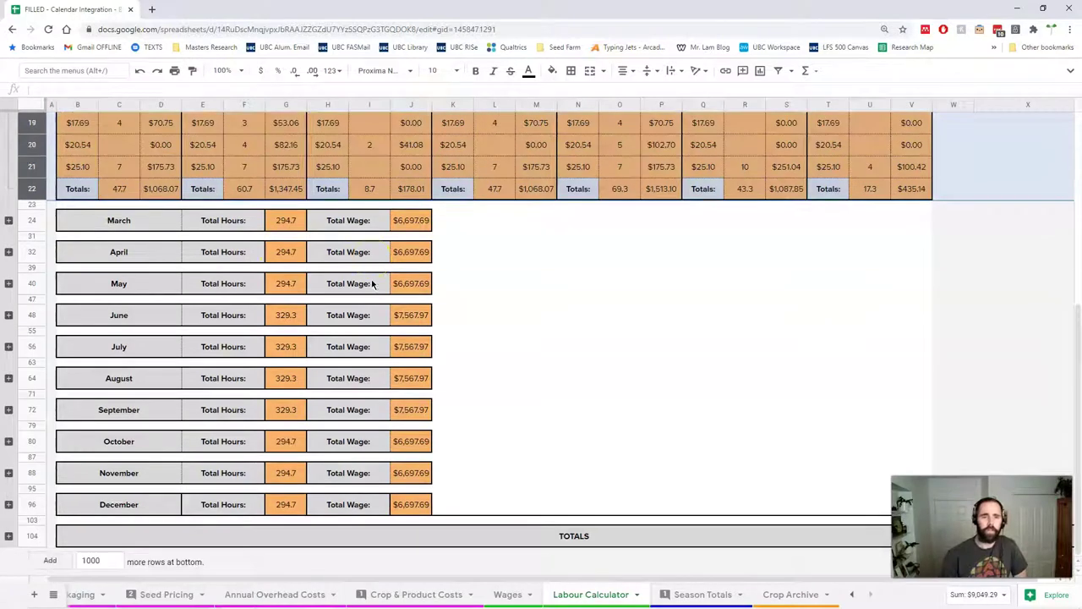
Expand the May and June row groups to compare their daily hours
left_click(8, 283)
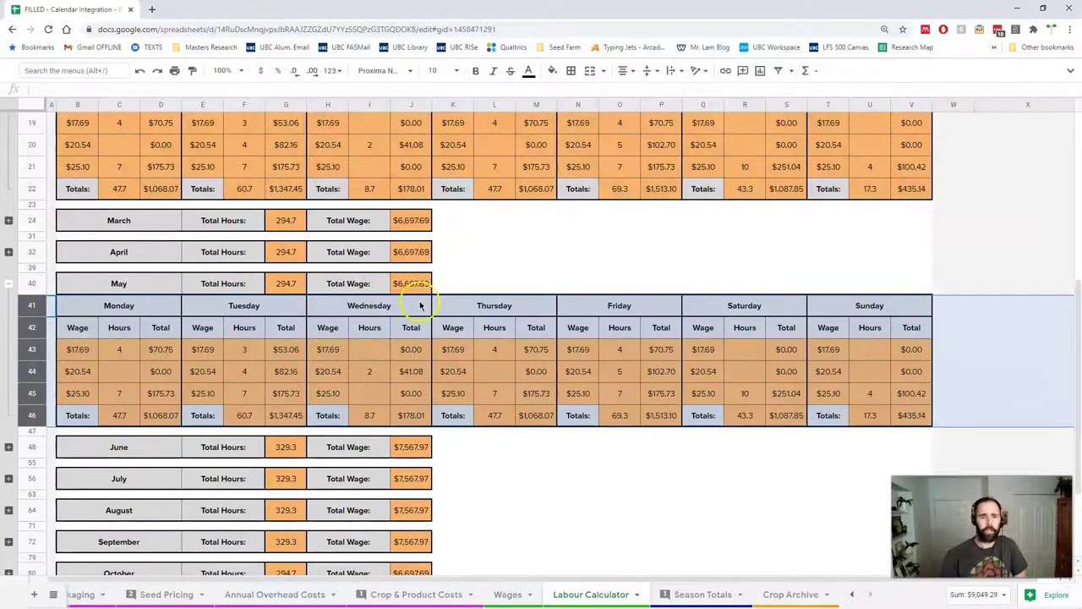
scroll(420, 305, "down", 1)
left_click(8, 403)
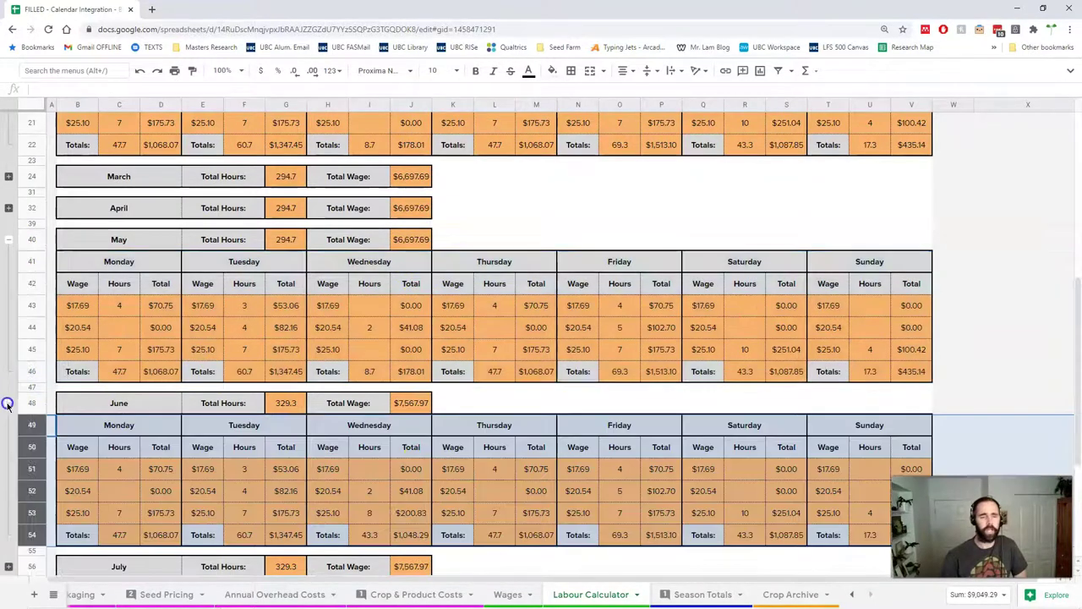
scroll(294, 412, "down", 1)
left_click(285, 380)
scroll(437, 447, "down", 3)
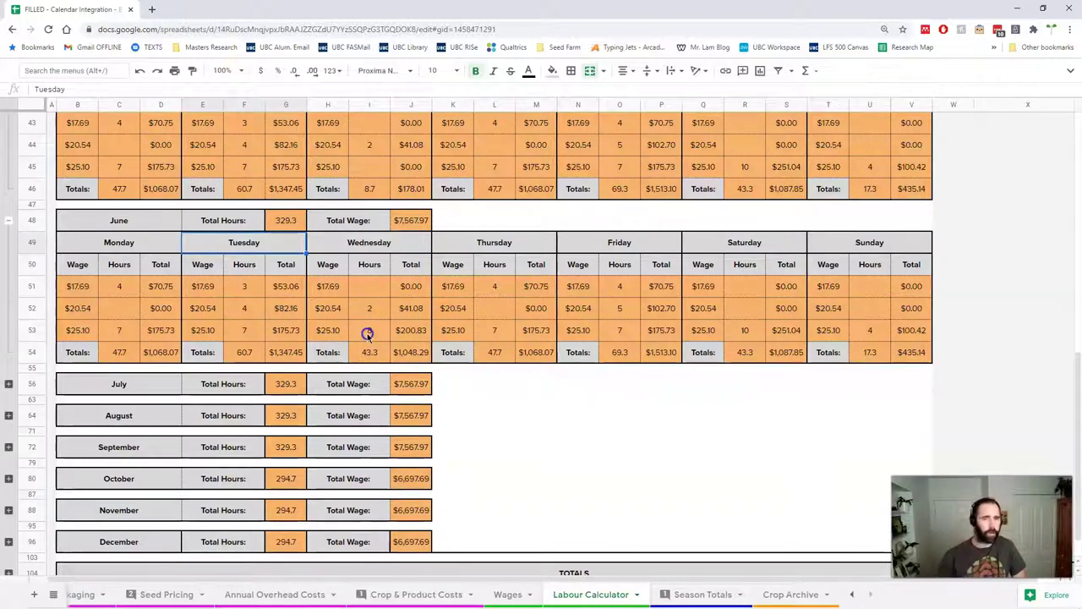
Set June's Tuesday hours to 4 for Wage 1, 5 for Wage 2 and 8 for Wage 3
left_click(245, 287)
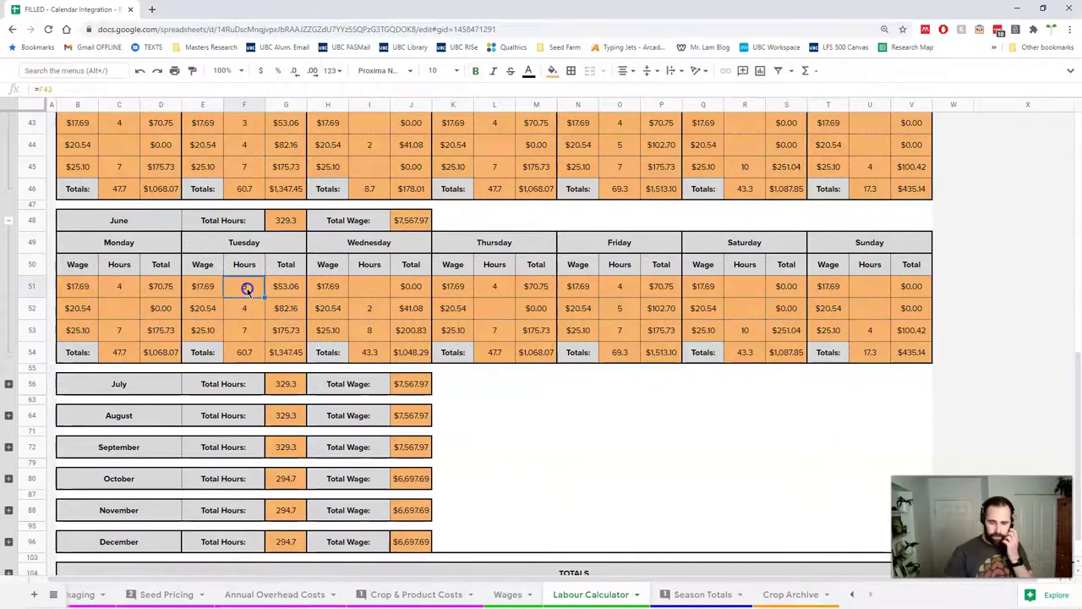
type("4")
key("Return")
type("5")
key("Return")
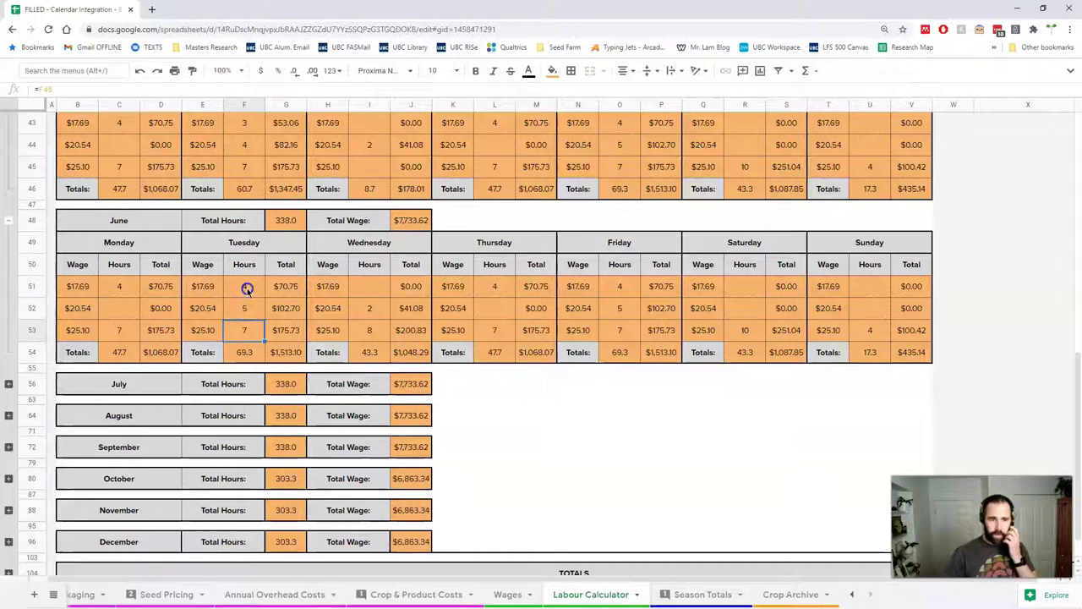
type("8")
key("Return")
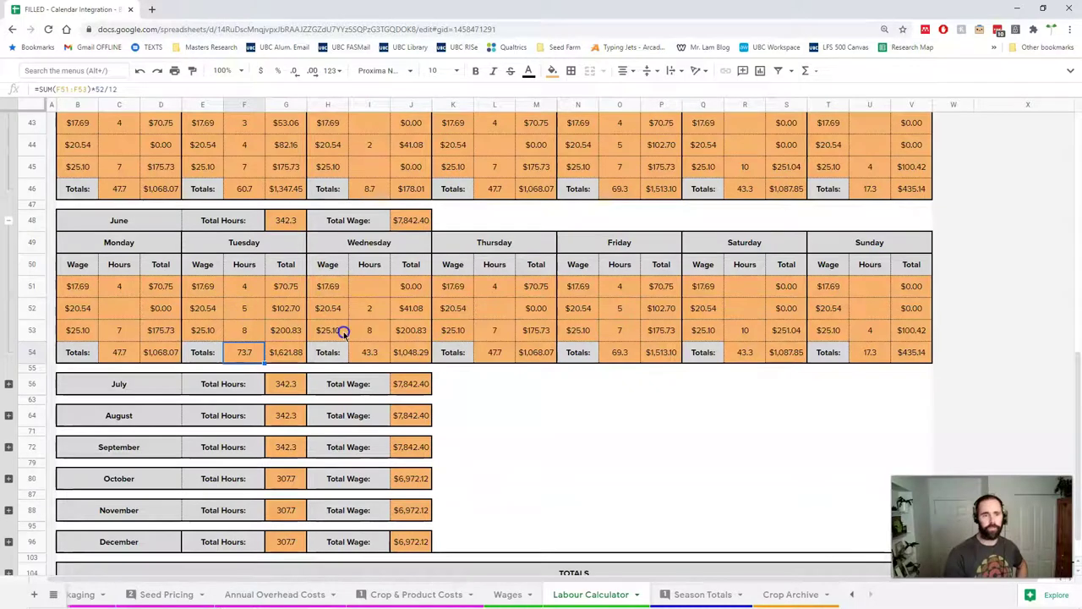
Expand the September and October row groups to see how the June hours carry forward
scroll(341, 332, "down", 2)
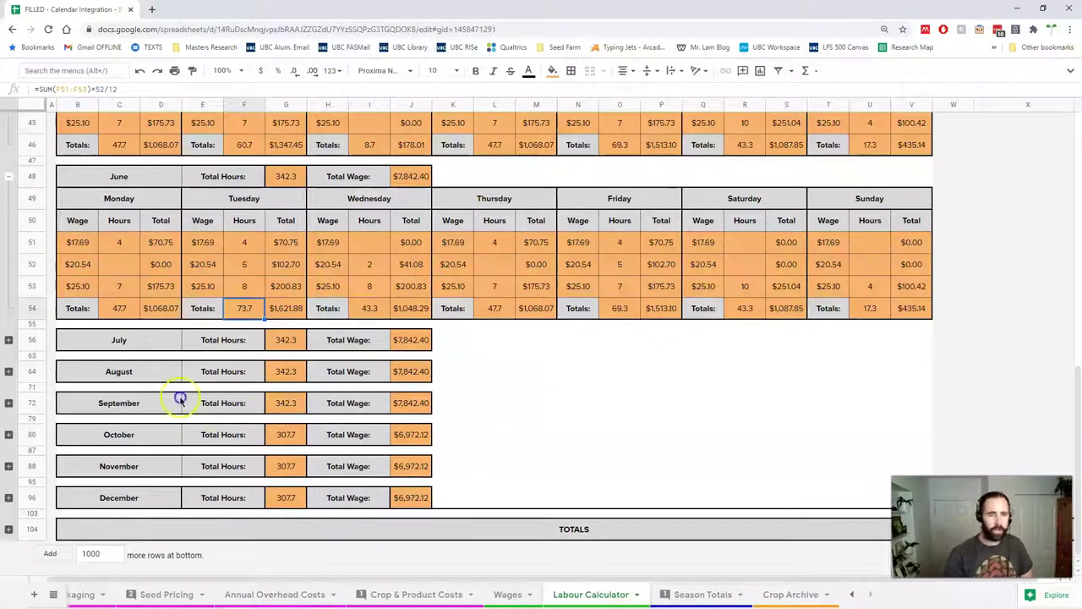
left_click(8, 403)
scroll(220, 444, "down", 2)
scroll(220, 444, "down", 2)
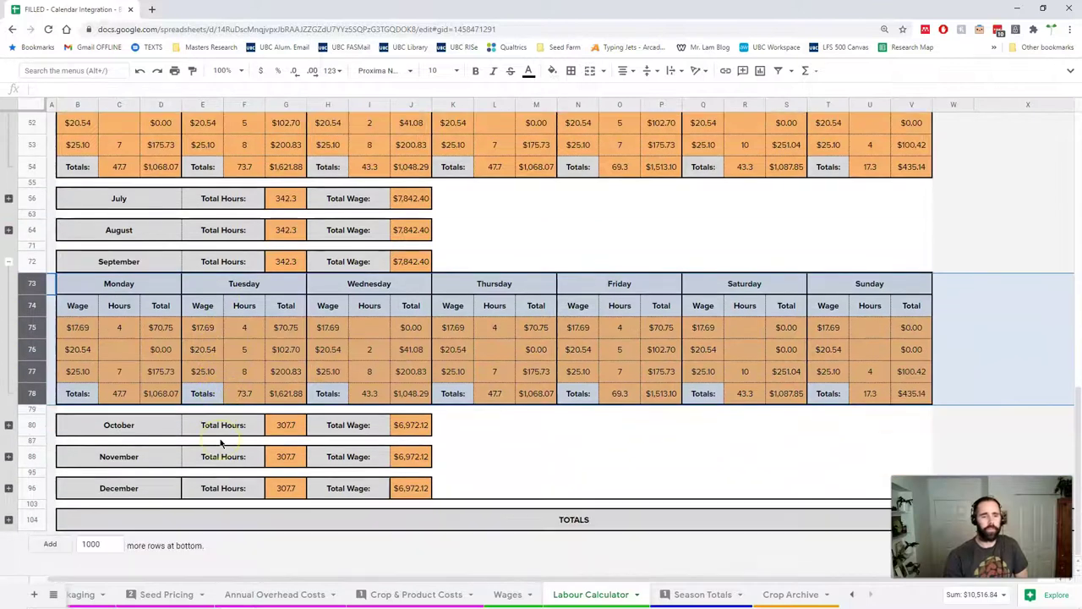
left_click(9, 427)
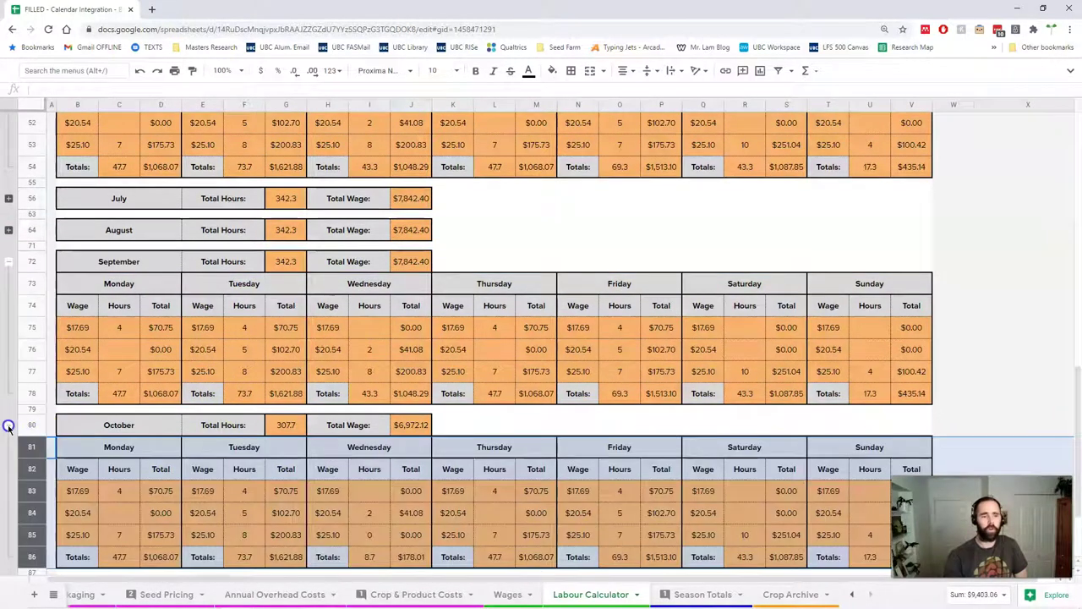
scroll(253, 414, "down", 3)
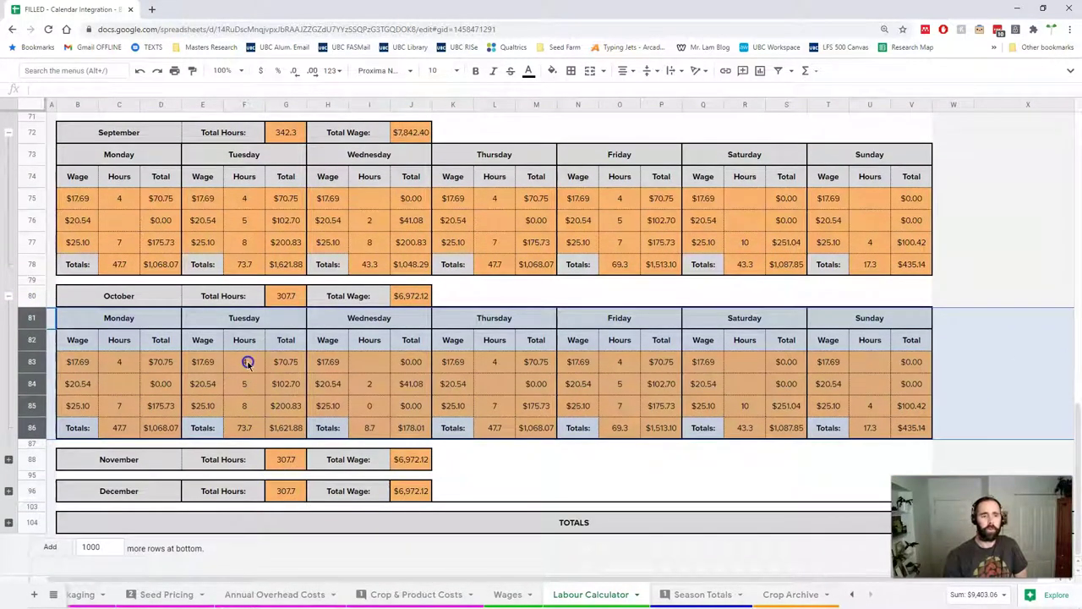
Set October's Tuesday hours to 3, 4 and 7 for Wages 1 to 3, and check Wednesday's Wage 3 hours
left_click(245, 360)
type("3")
key("Return")
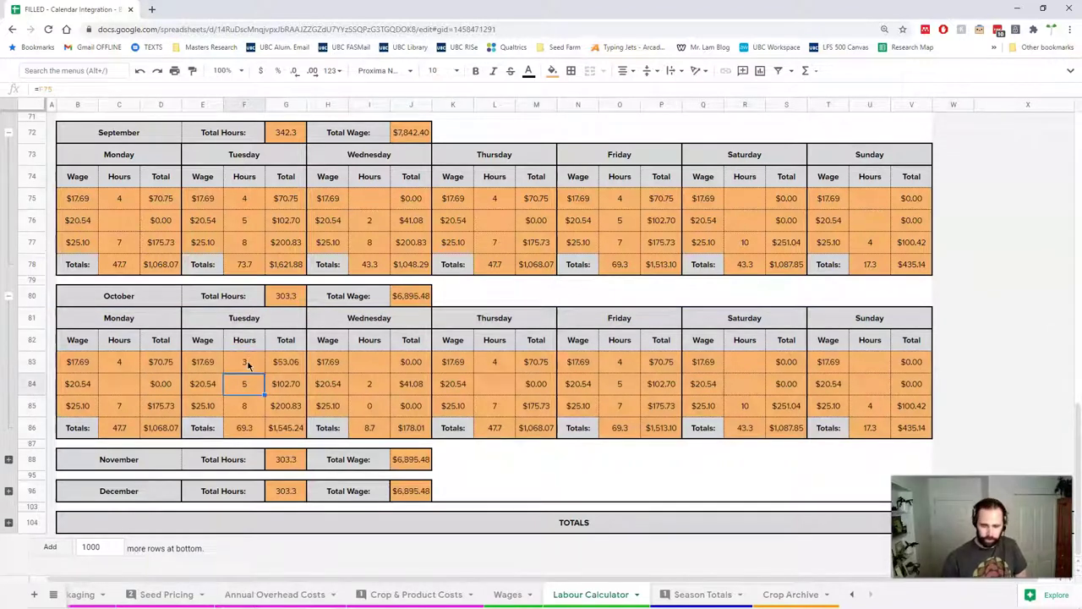
type("4")
key("Return")
type("7")
key("Return")
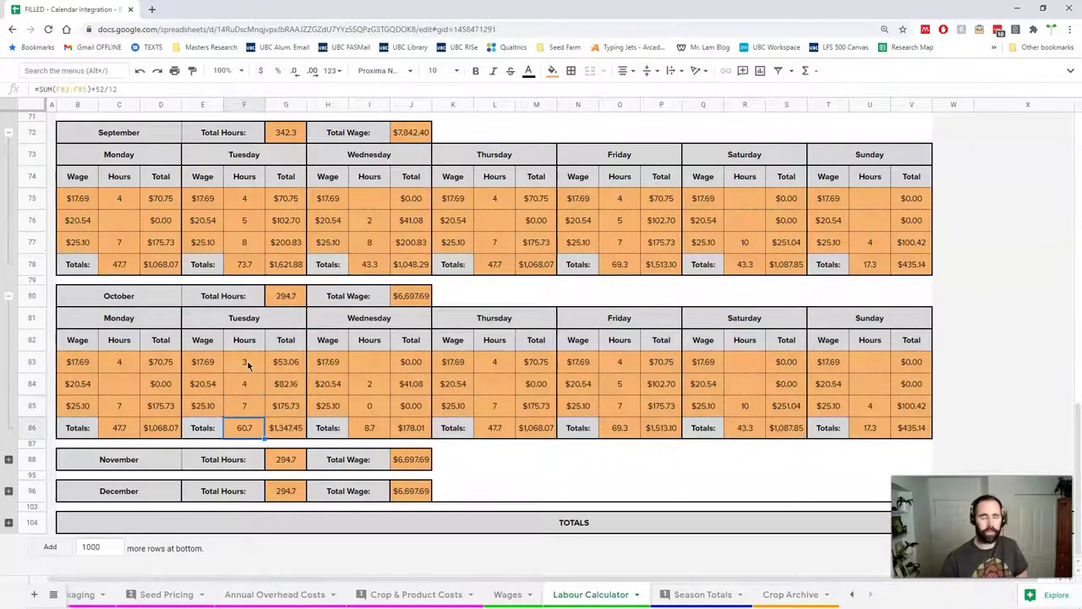
left_click(372, 406)
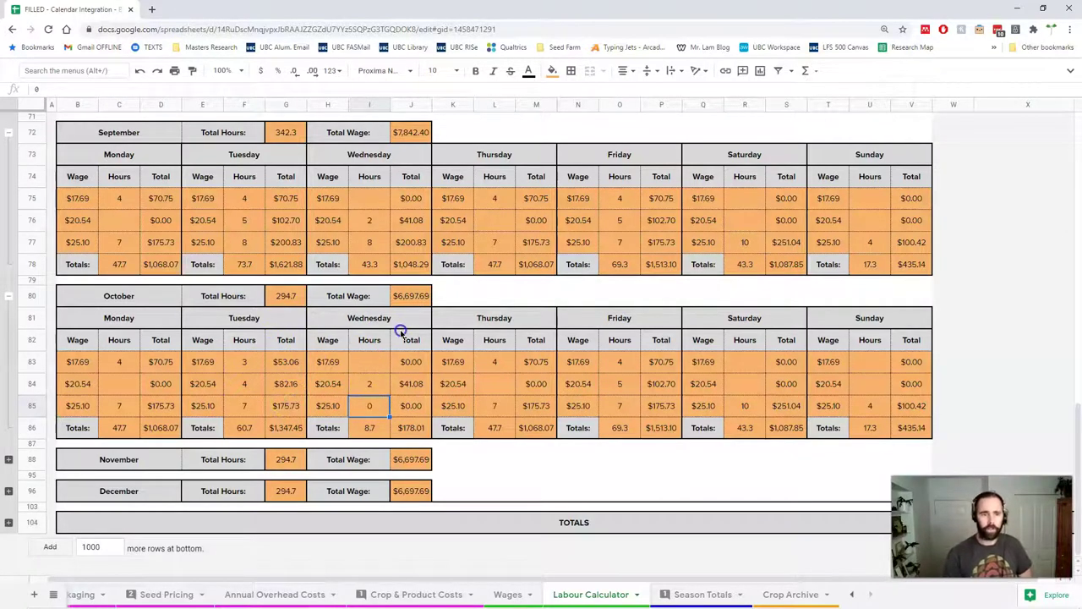
Show the Hrs/Wk values of Wage 1 and Wage 2 in the summary table with one decimal place
scroll(353, 380, "up", 15)
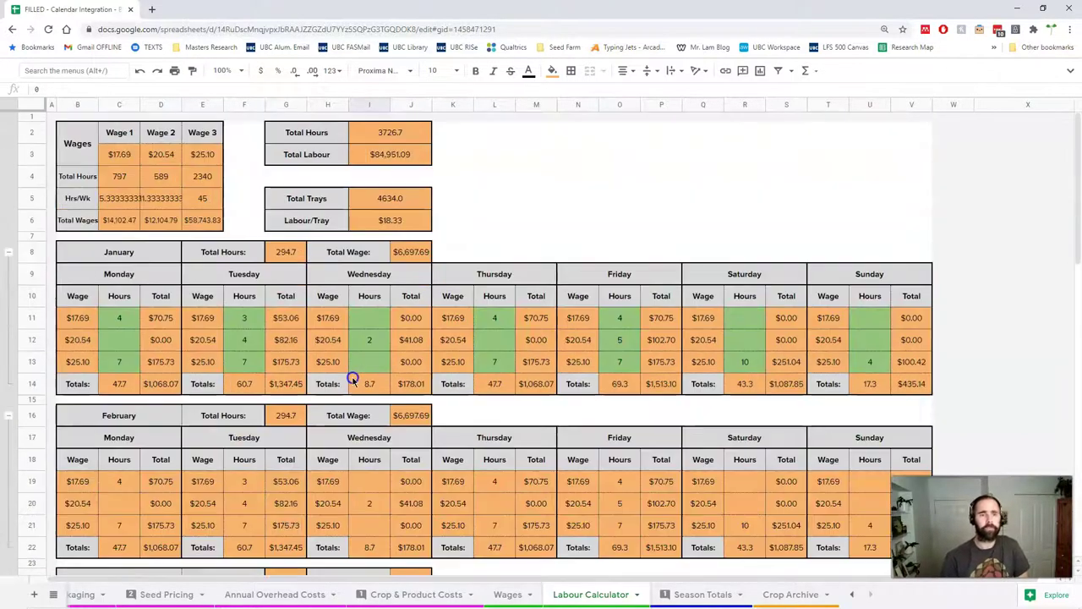
left_click_drag(108, 200, 158, 201)
left_click(296, 71)
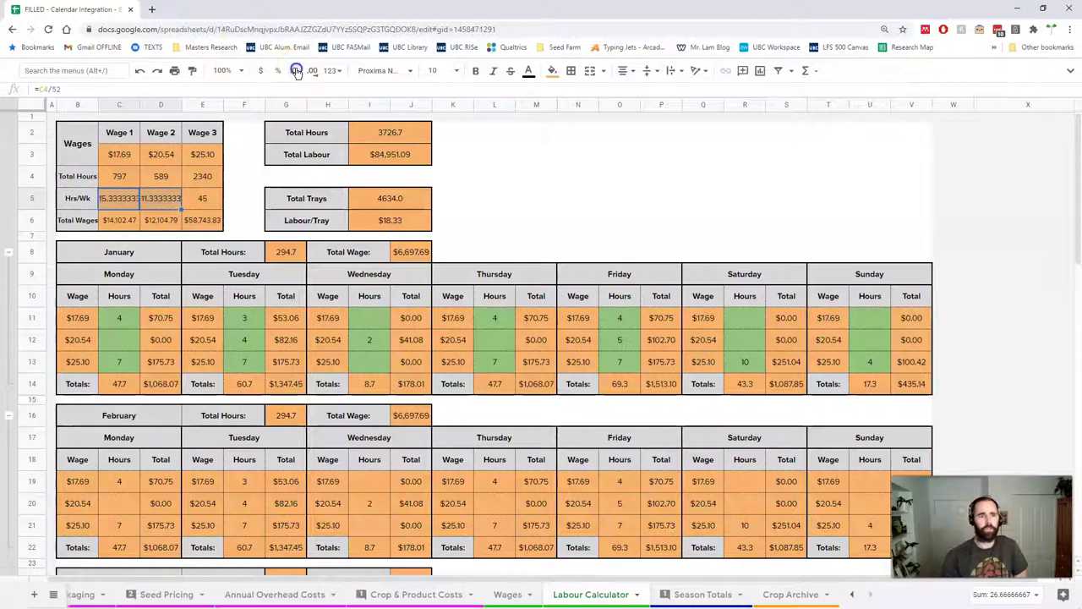
left_click(296, 71)
left_click(296, 71)
left_click(296, 71)
left_click(296, 71)
left_click(296, 71)
left_click(296, 71)
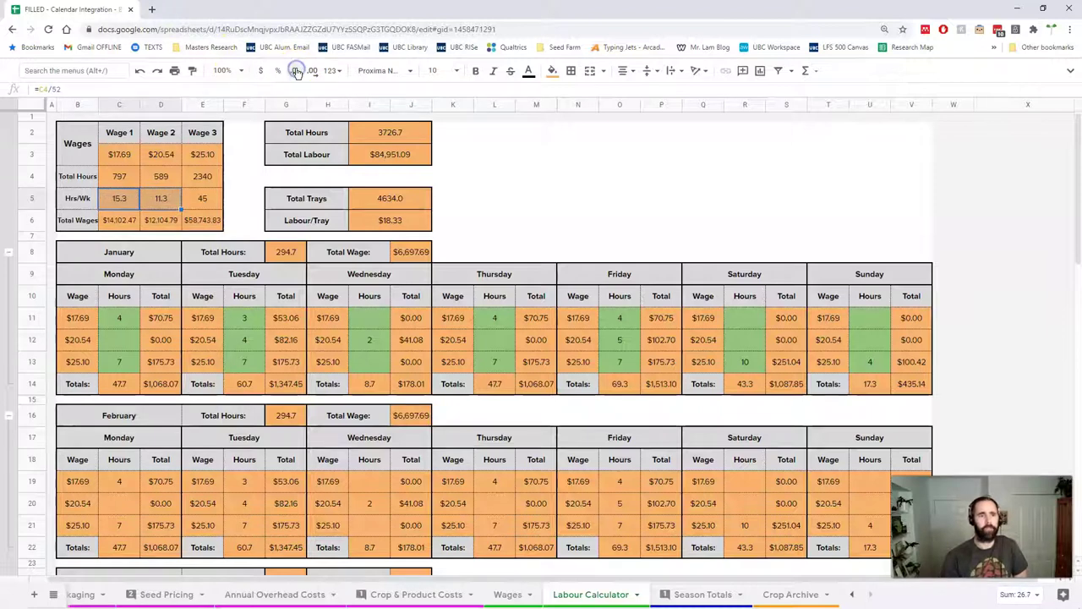
Check the Wage 3 hours per week and the total wages for Wage 1 and Wage 2 in the summary table
left_click(204, 203)
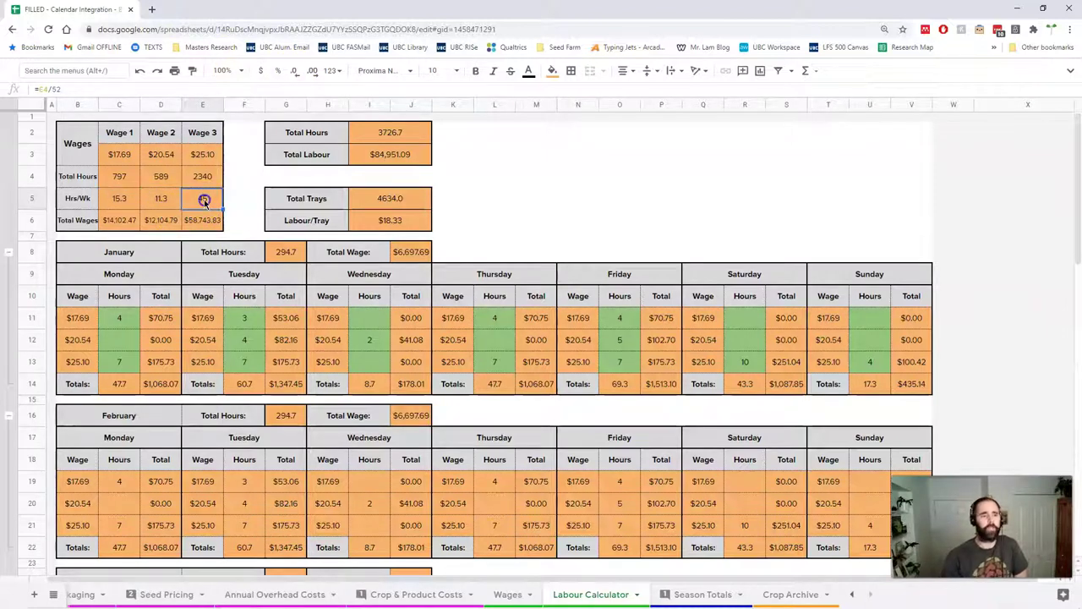
left_click(126, 221)
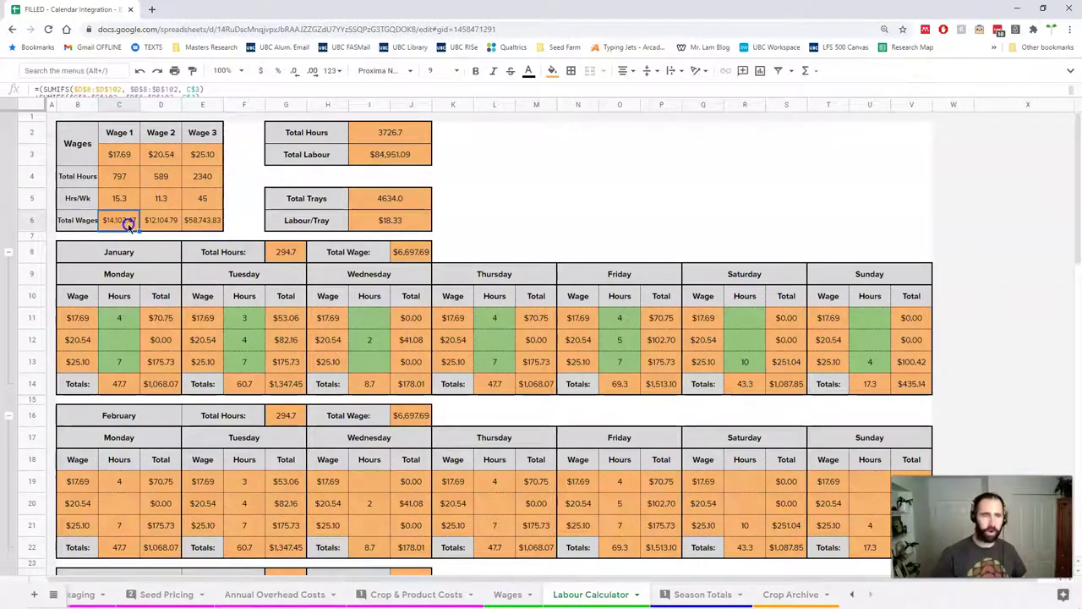
key("Right")
key("Left")
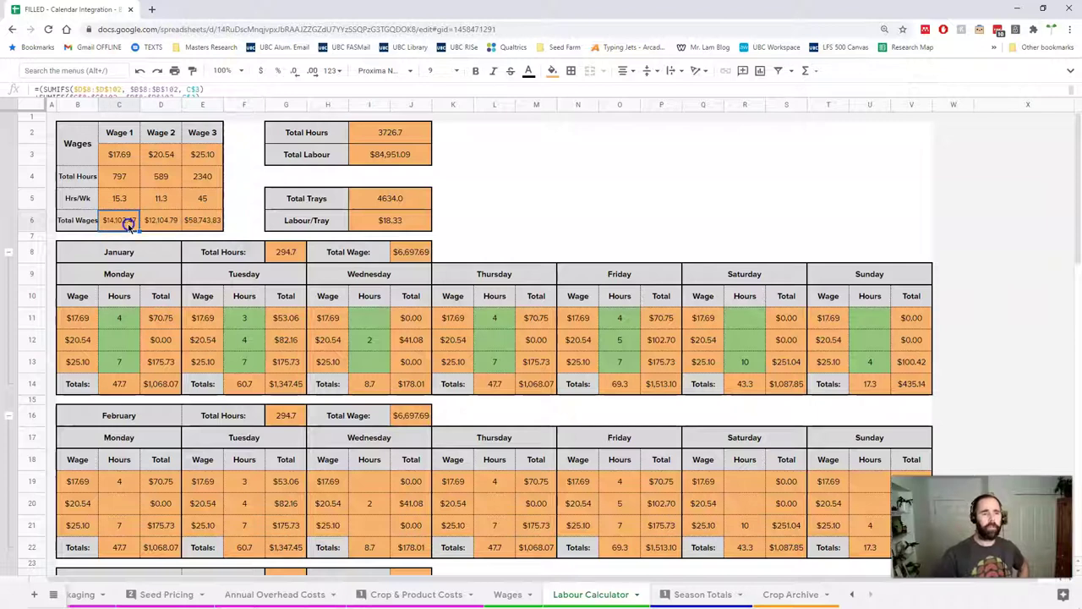
Compare the total wages of Wage 1, Wage 2 and Wage 3 in the summary table
key("Right")
key("Left")
key("Right")
key("Left")
key("Right")
key("Right")
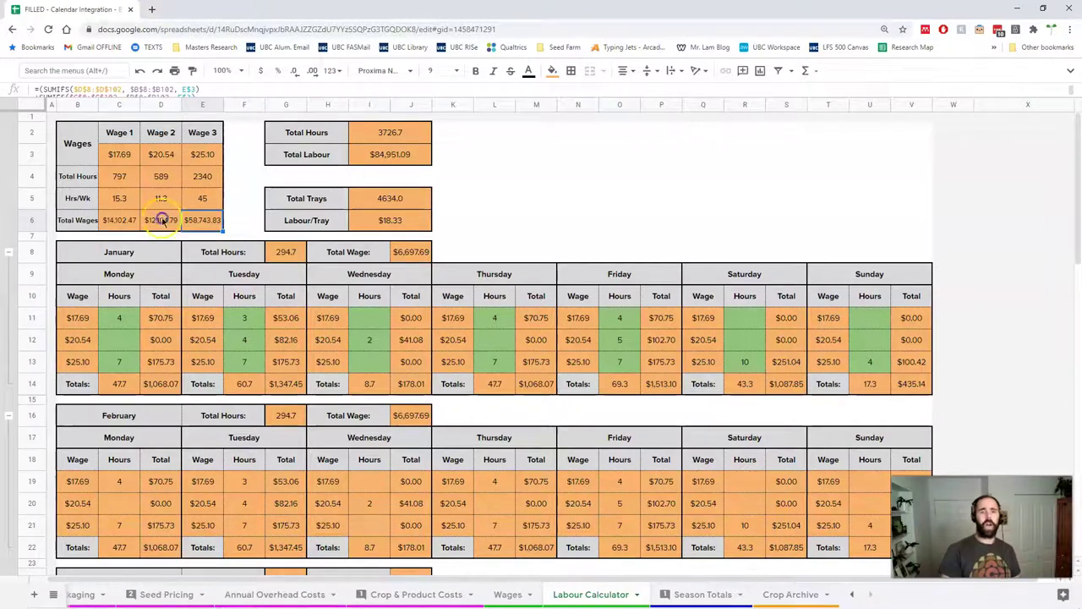
Check the labour cost per tray and the total labour, and relate them to the total wages of each wage level
left_click(372, 218)
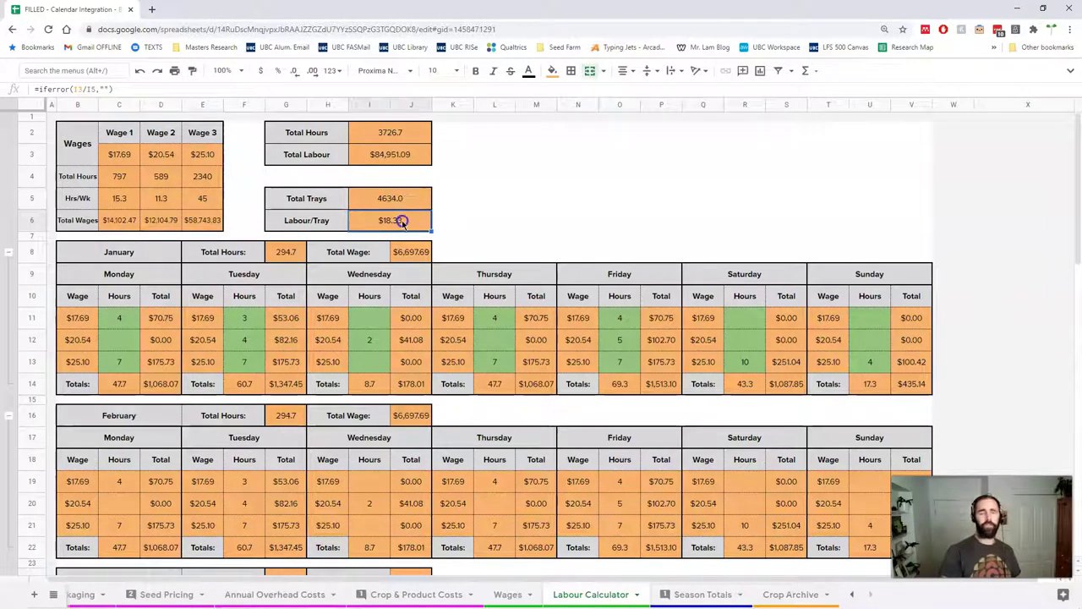
left_click(393, 159)
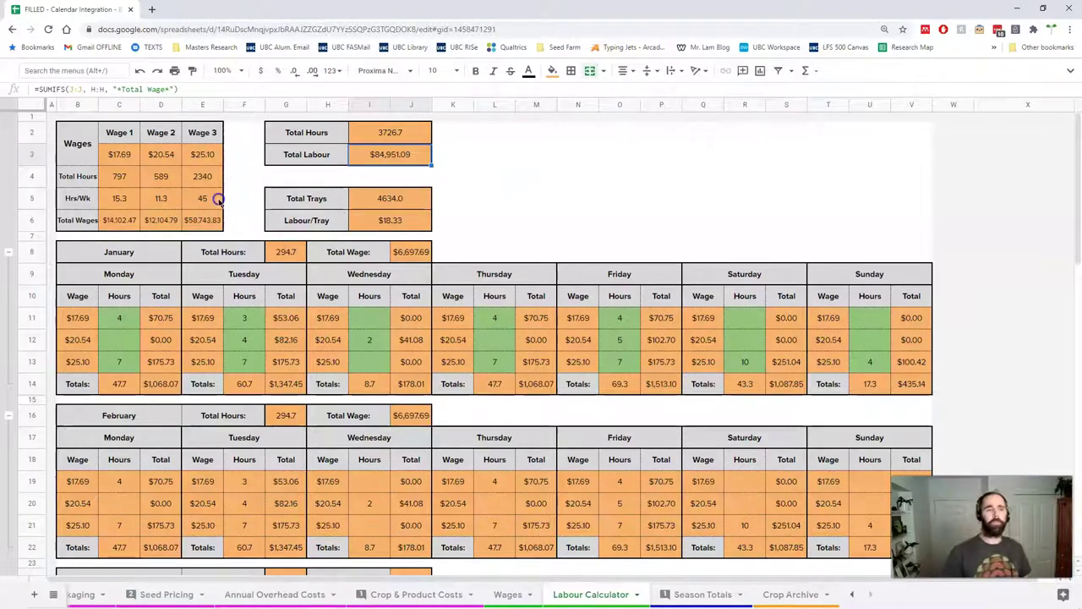
left_click(133, 222)
left_click(150, 221)
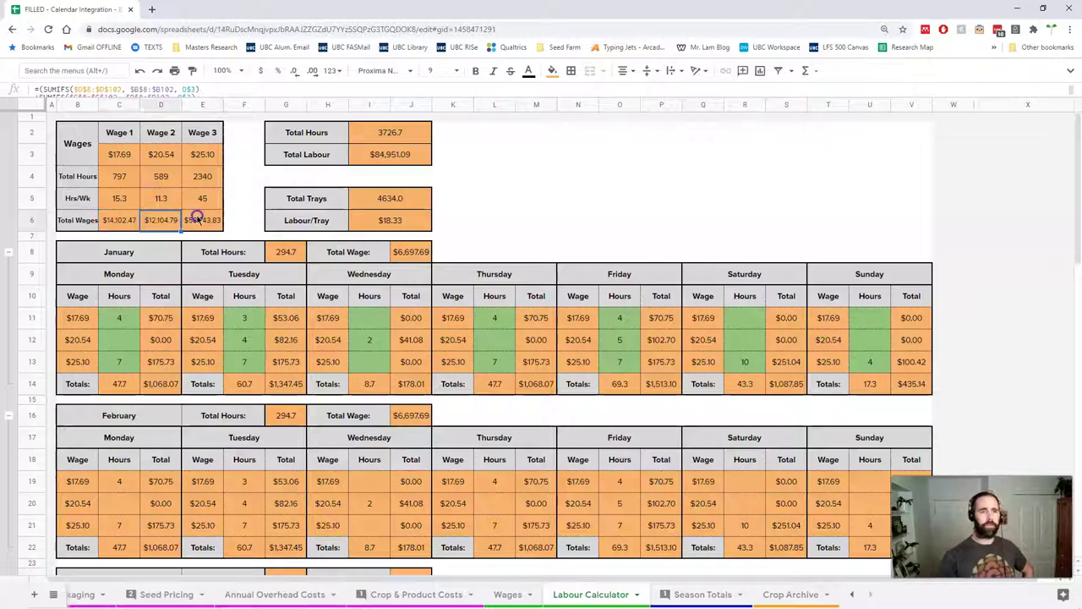
left_click(195, 219)
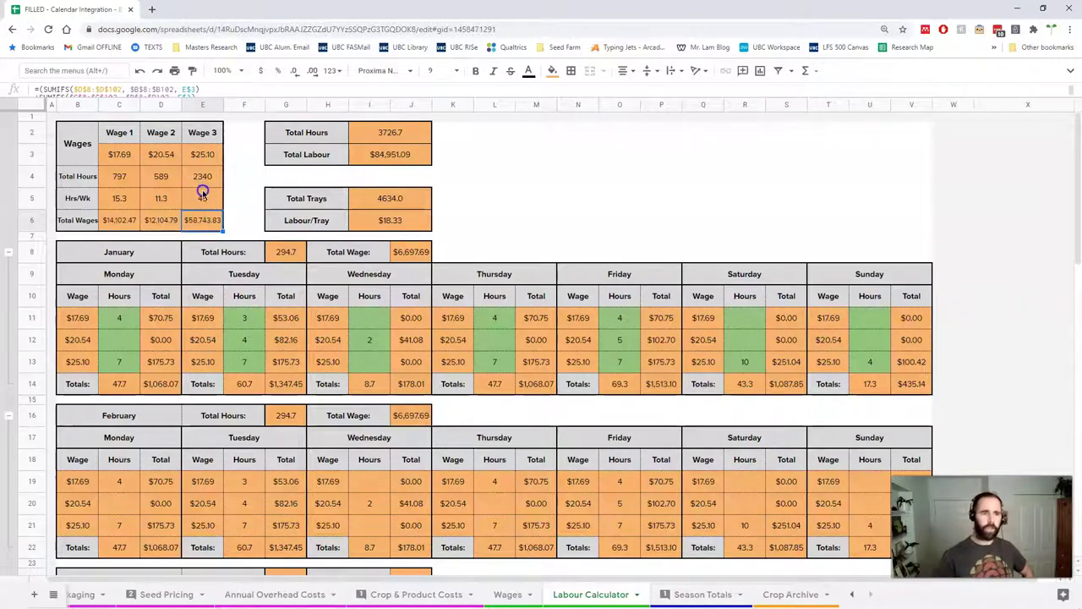
Examine Wage 3's hourly rate, total hours, hours per week and total wages in the summary table
left_click(202, 194)
key("Right")
key("Right")
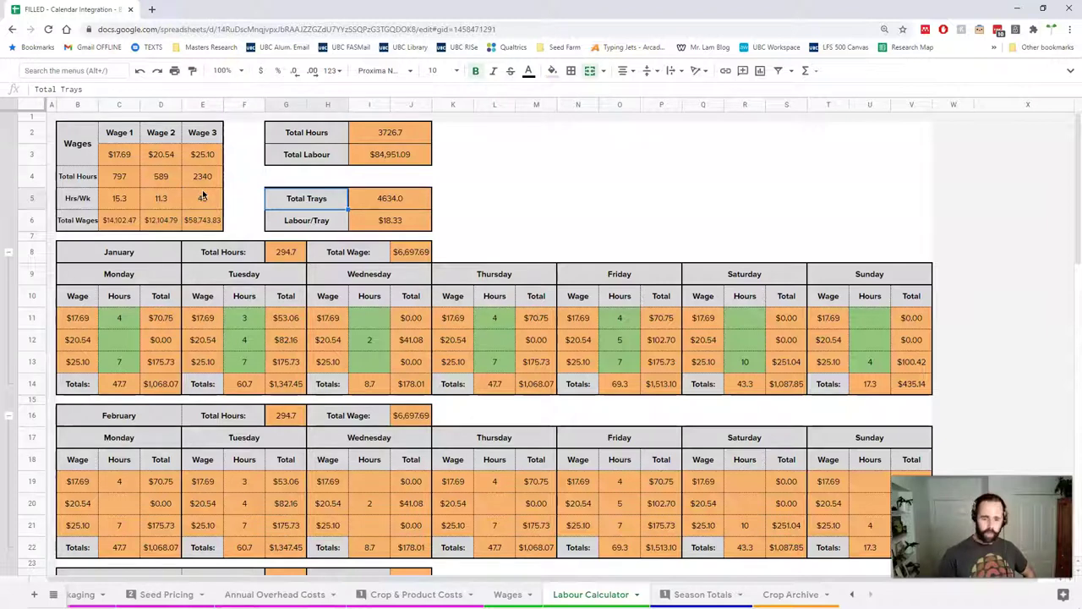
key("Left")
key("Left")
key("Up")
key("Up")
key("Down")
key("Down")
key("Down")
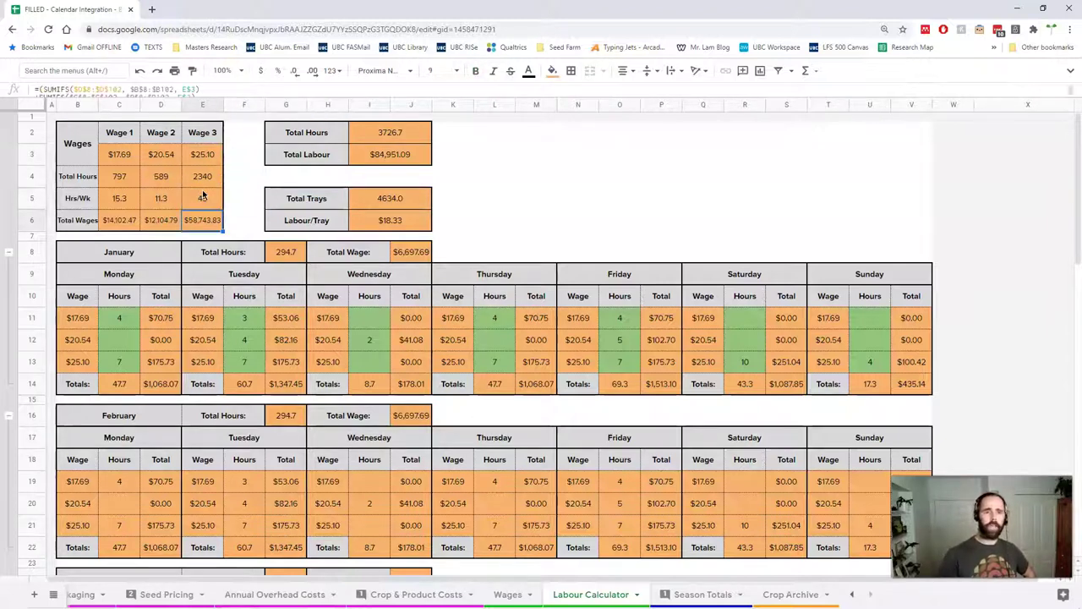
key("Up")
key("Up")
key("Up")
key("Down")
key("Down")
key("Down")
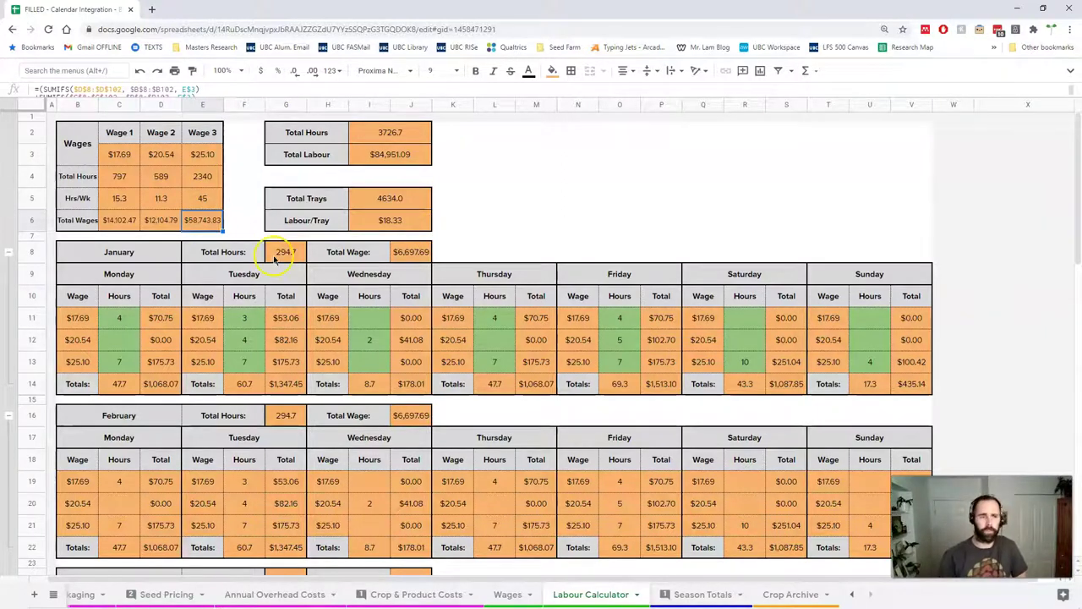
Collapse the expanded month row groups so January to December show only their total hours and total wage rows
left_click(8, 270)
left_click(8, 336)
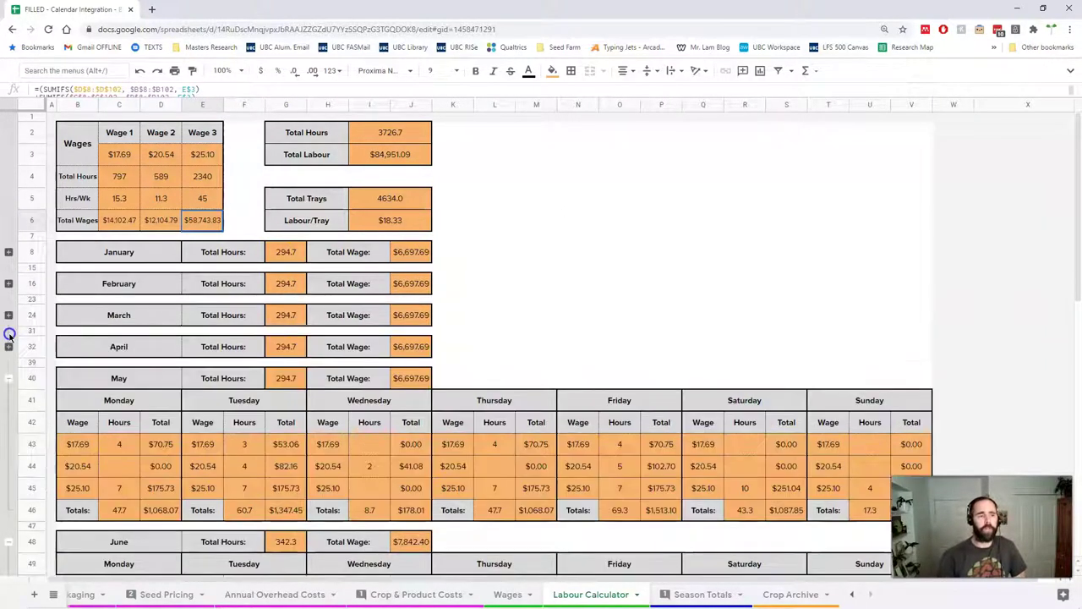
left_click(10, 414)
left_click(9, 452)
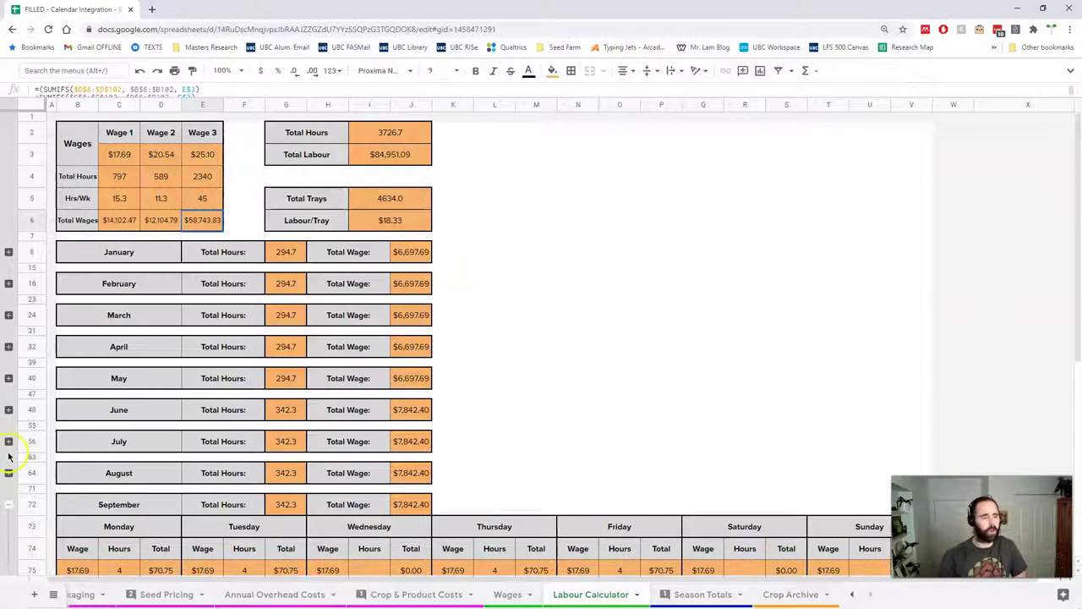
left_click(9, 504)
left_click(8, 536)
scroll(7, 554, "down", 2)
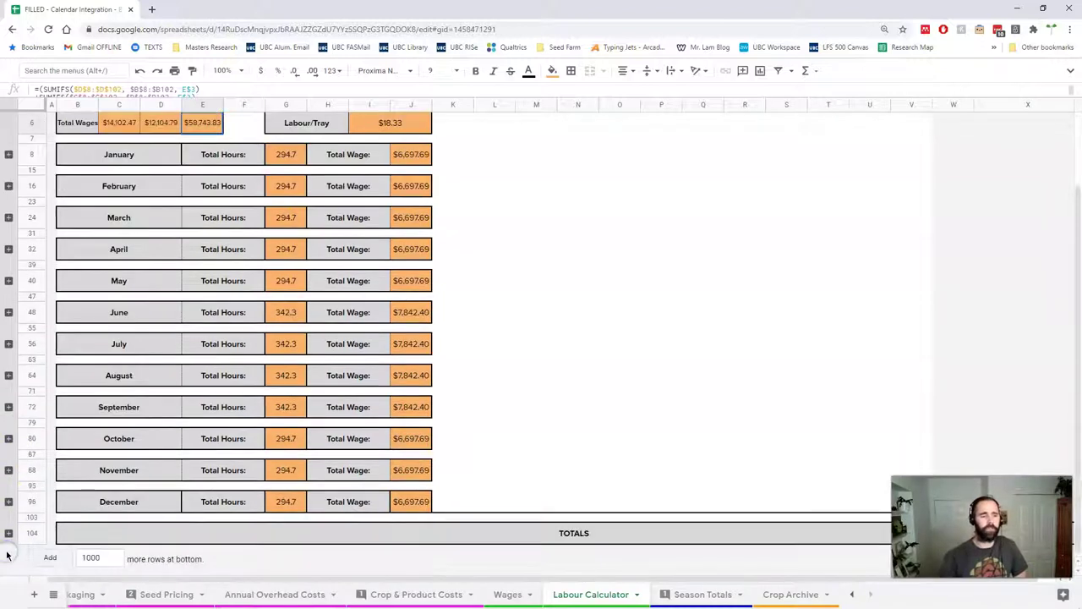
left_click(414, 469)
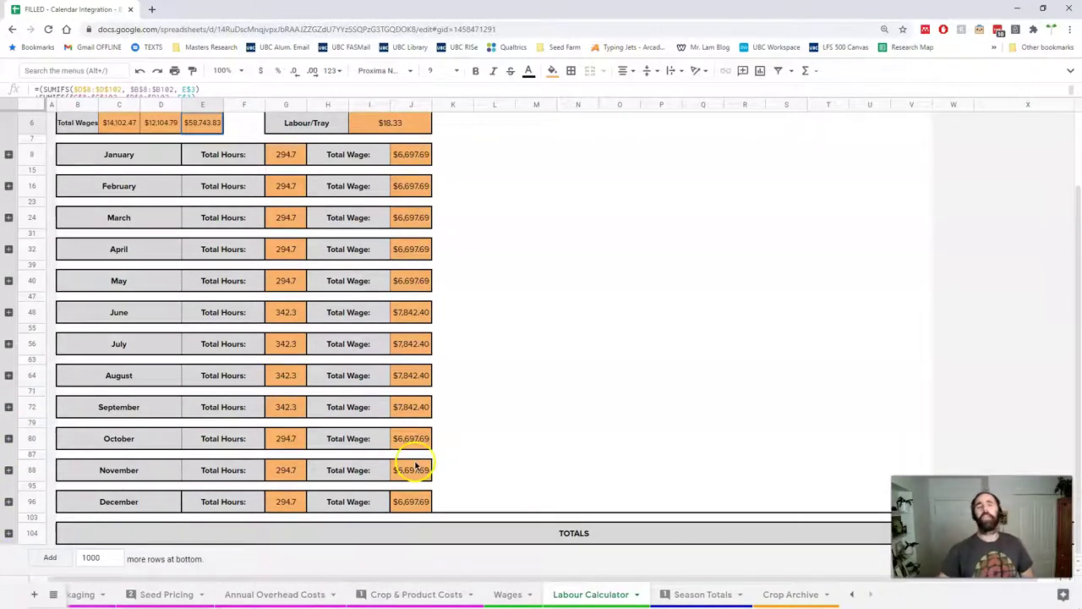